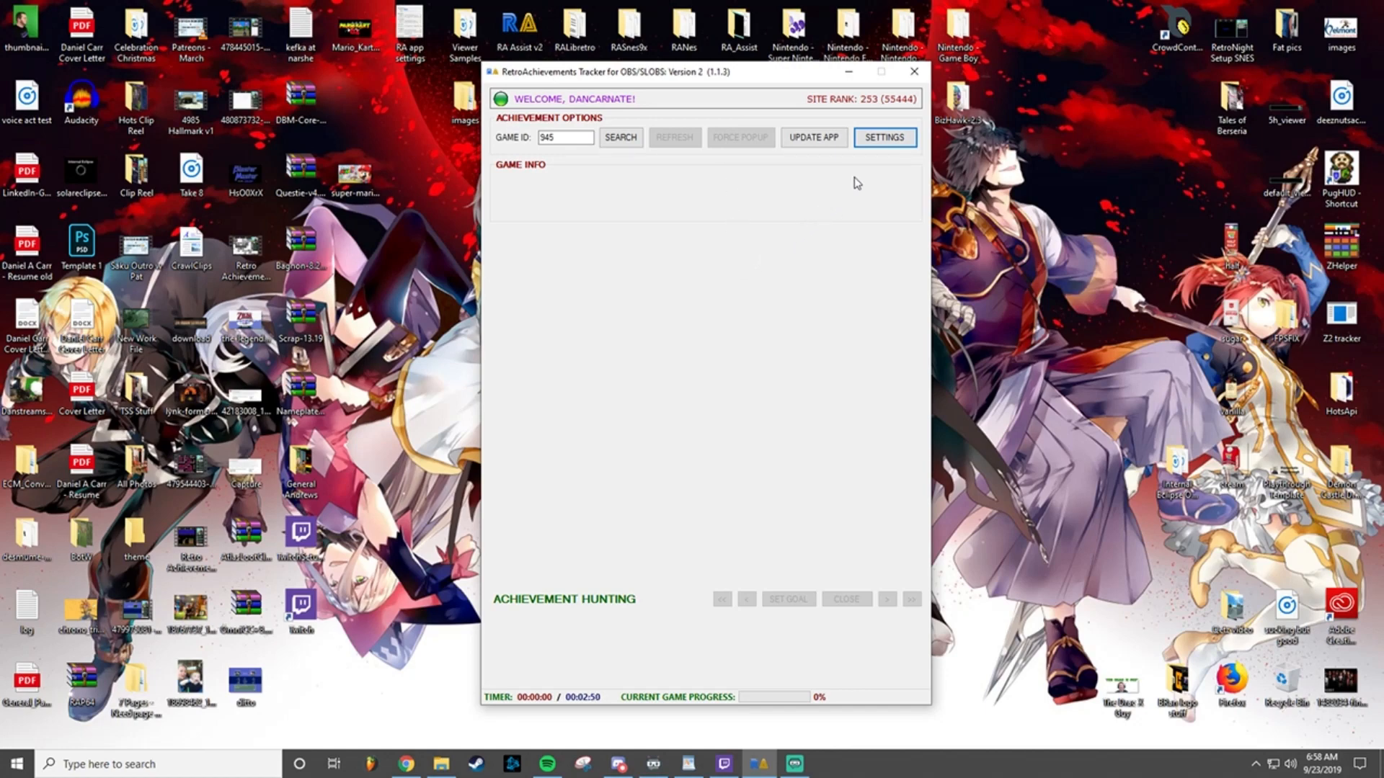
# Step: Open the tracker's settings and review the username and API key fields under RA credentials
pyautogui.click(896, 136)
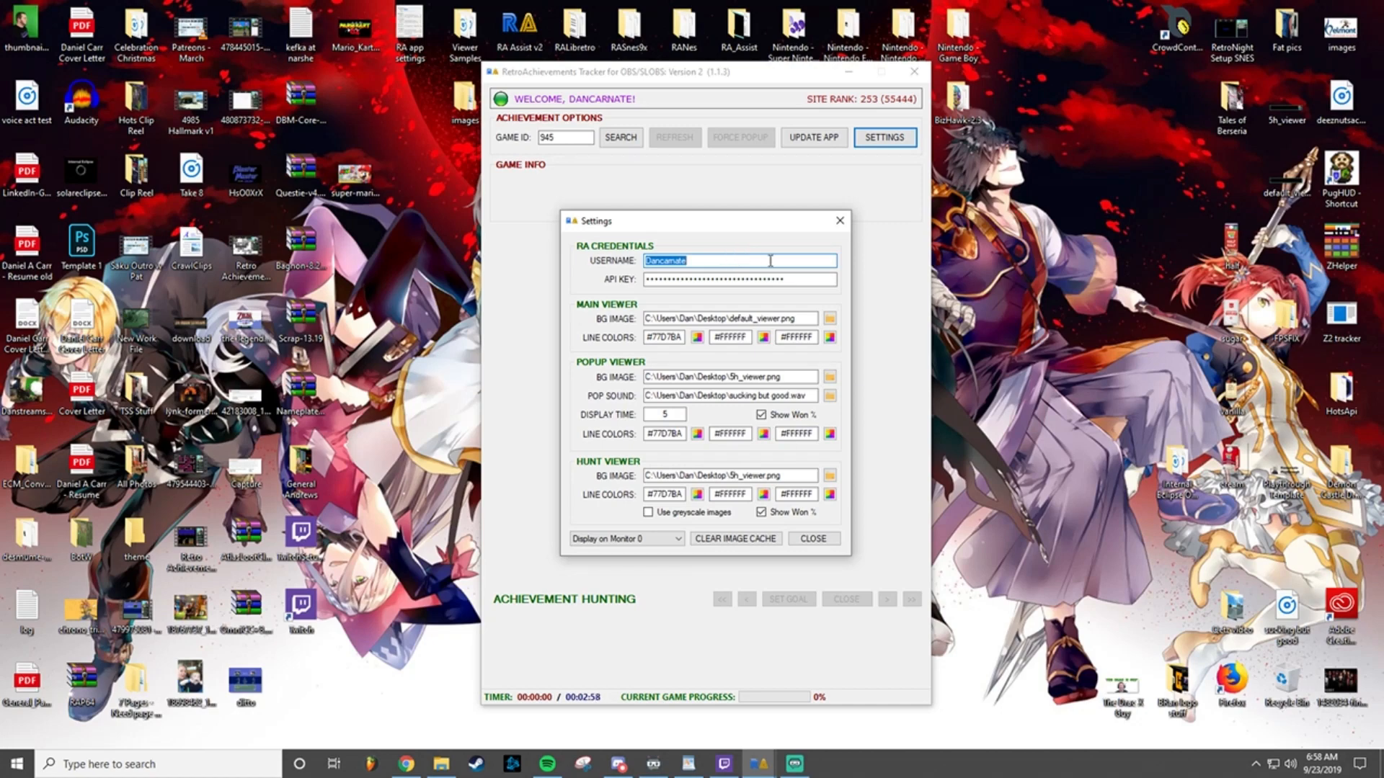
pyautogui.click(786, 278)
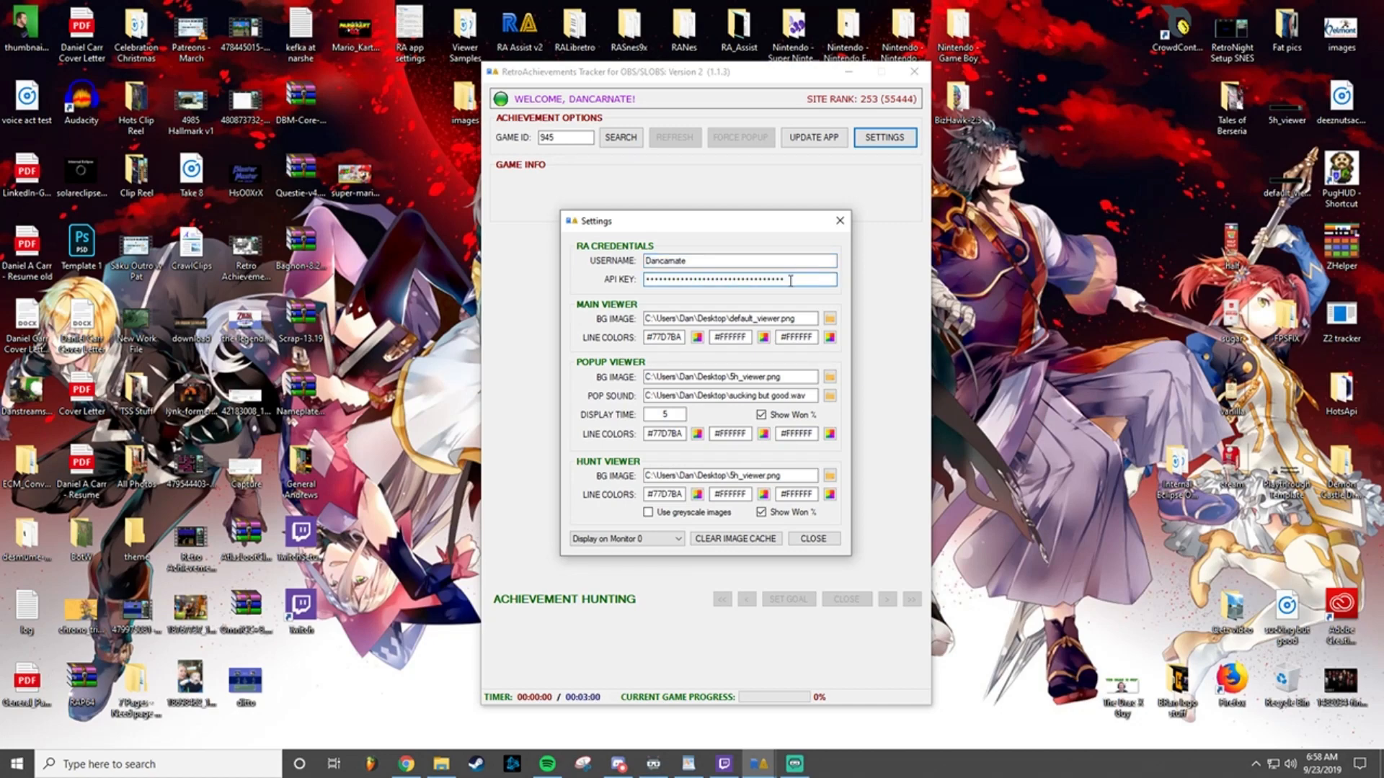
pyautogui.moveTo(786, 277); pyautogui.dragTo(640, 277)
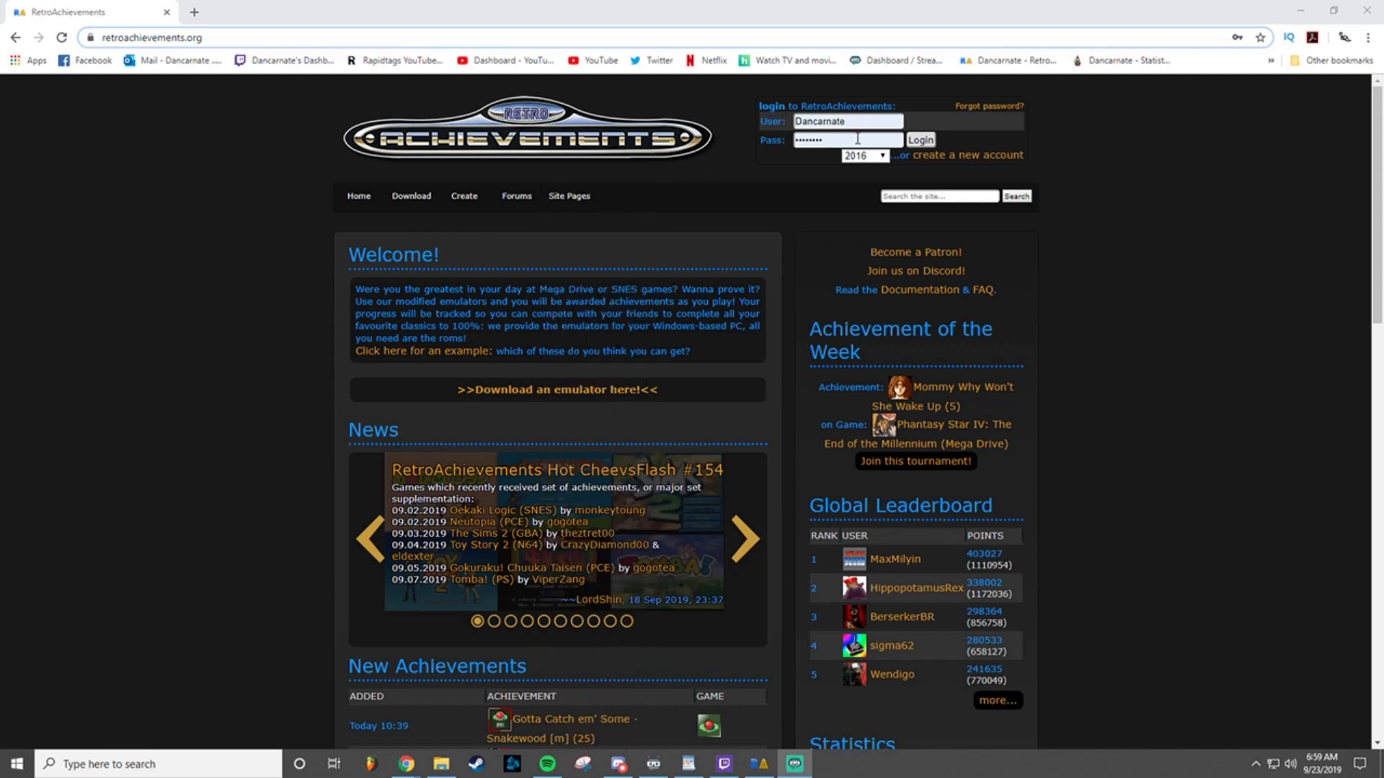
# Step: Log in to the RetroAchievements website with the saved credentials and look through the emulator download page
pyautogui.click(920, 140)
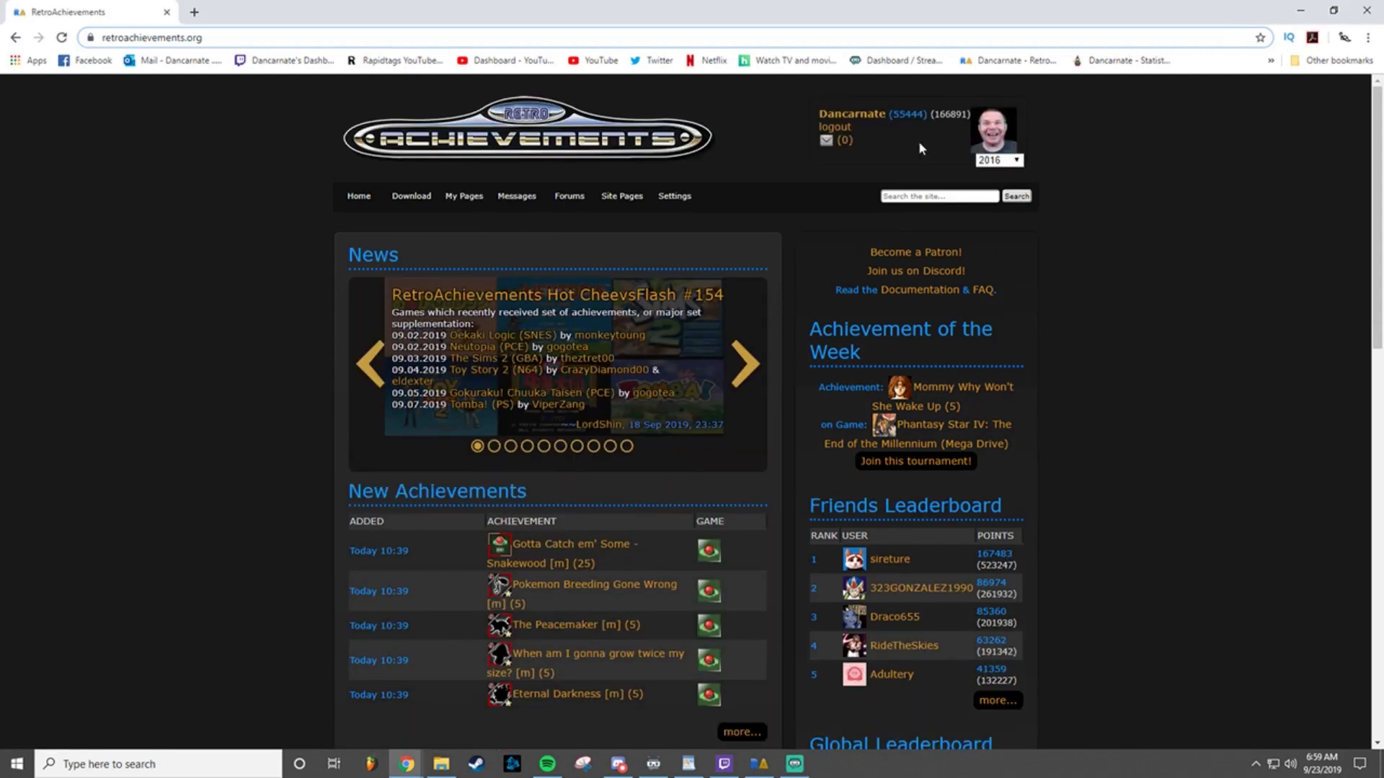
pyautogui.click(416, 201)
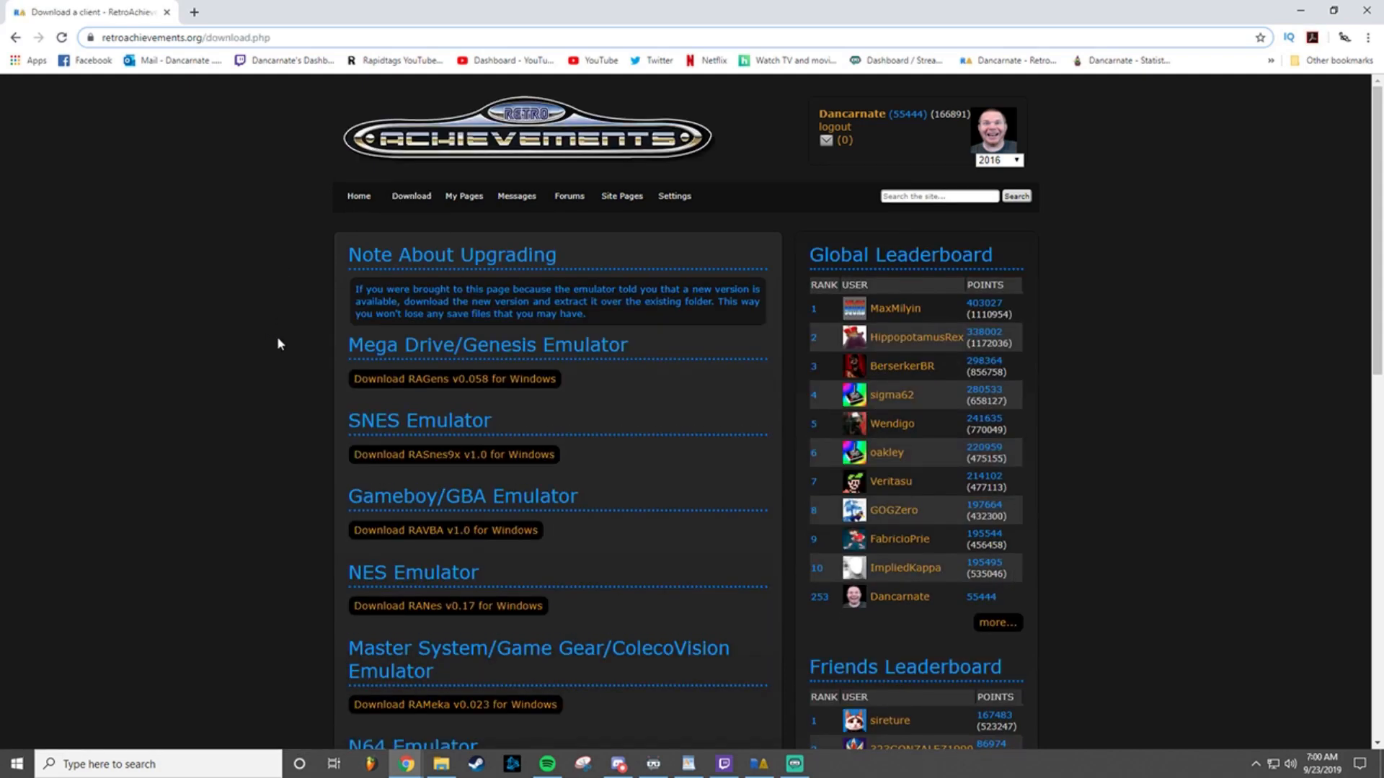
pyautogui.moveTo(1375, 103); pyautogui.dragTo(1331, 459)
pyautogui.scroll(15, 1189, 361)
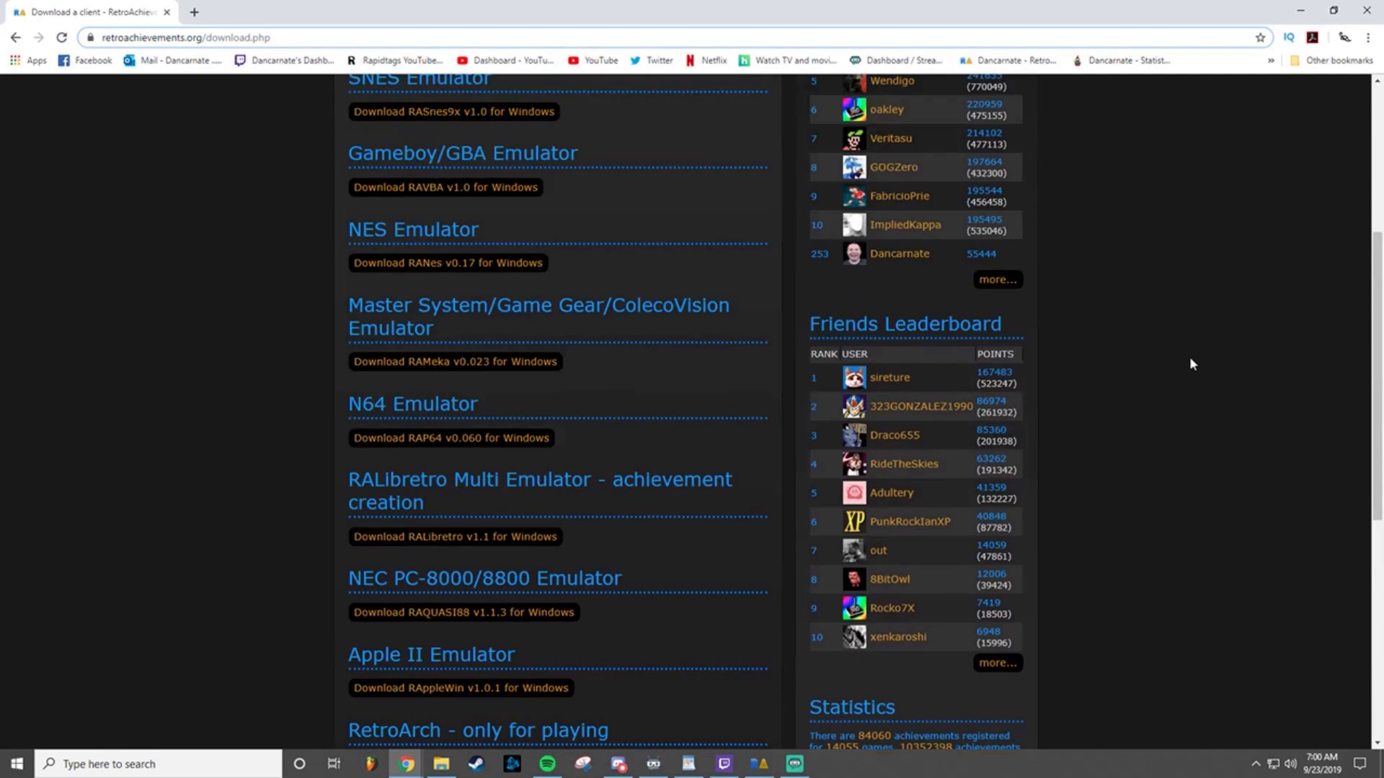
# Step: Open the account's homepage on RetroAchievements, and go to its My Settings page
pyautogui.moveTo(359, 199)
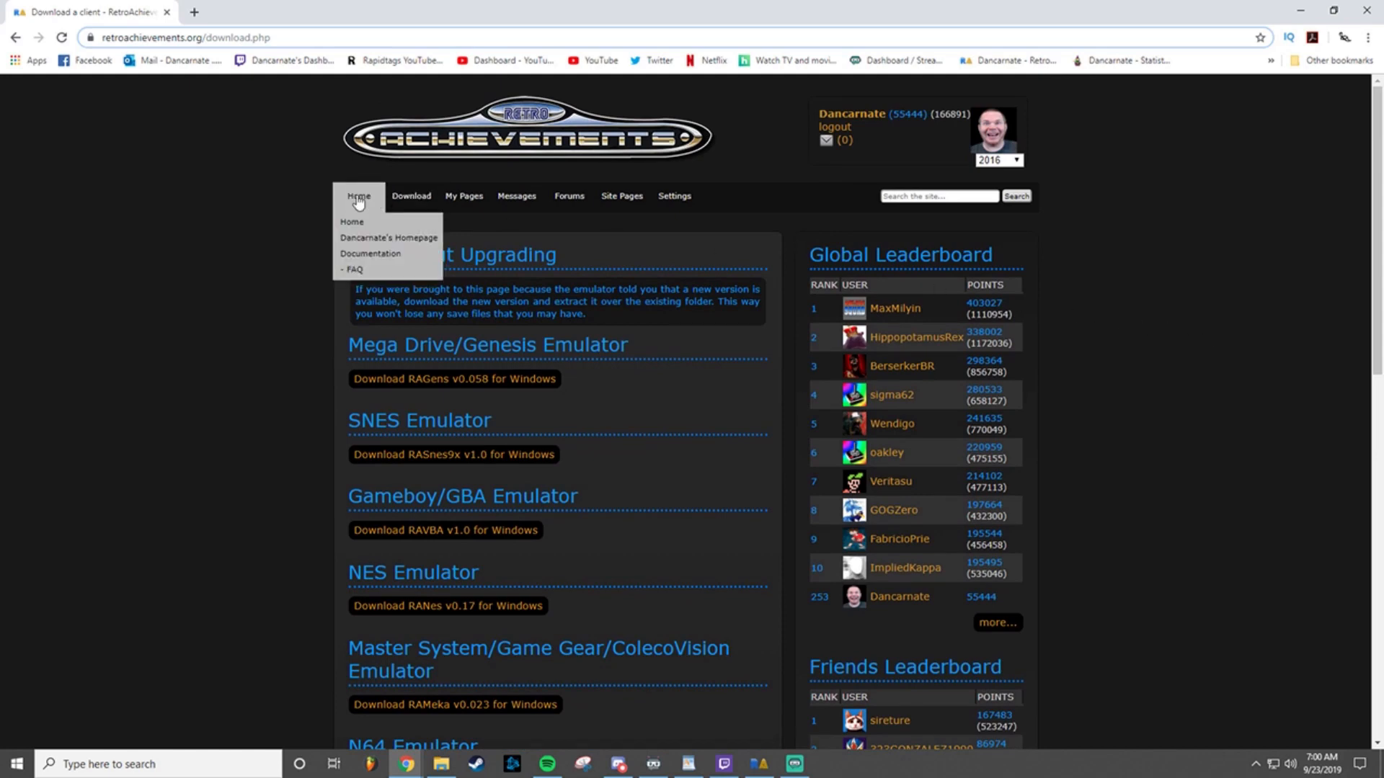
pyautogui.click(358, 239)
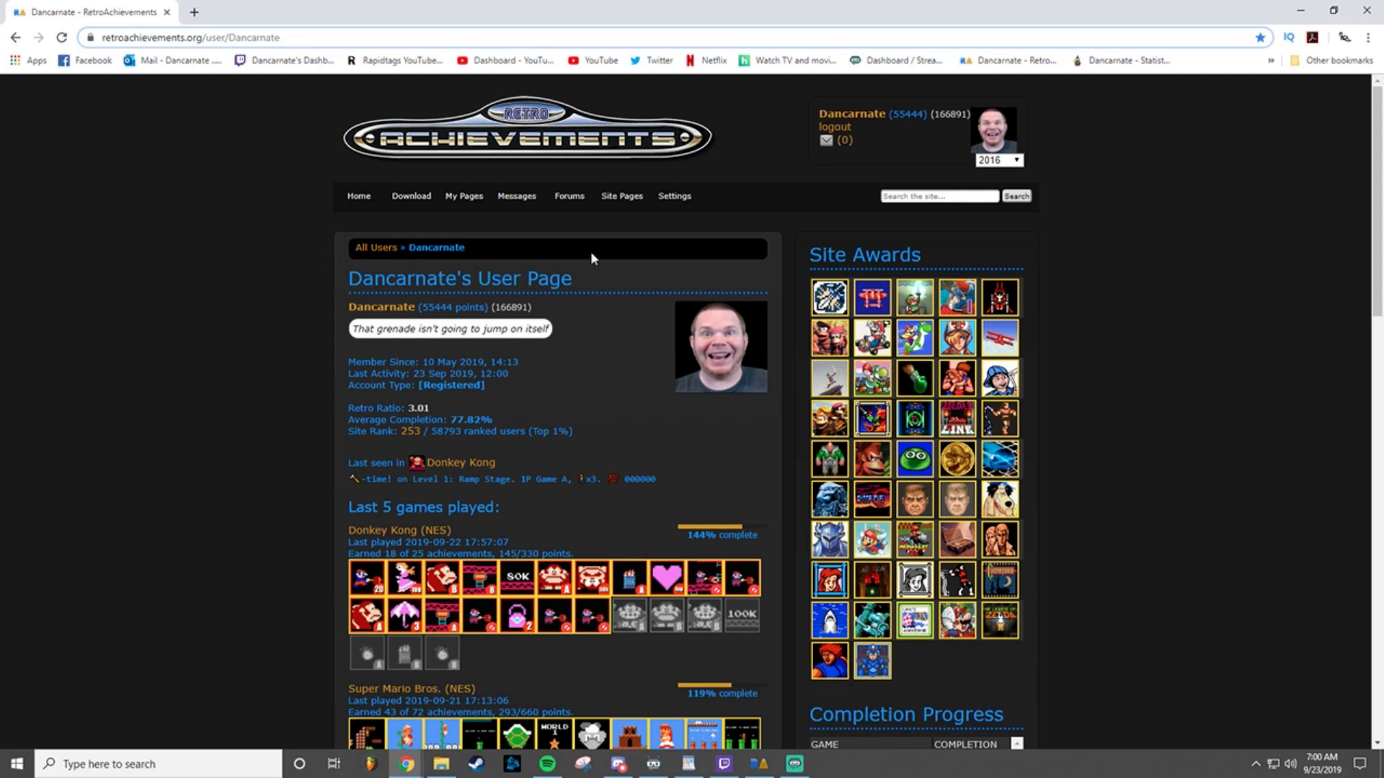
pyautogui.moveTo(675, 196)
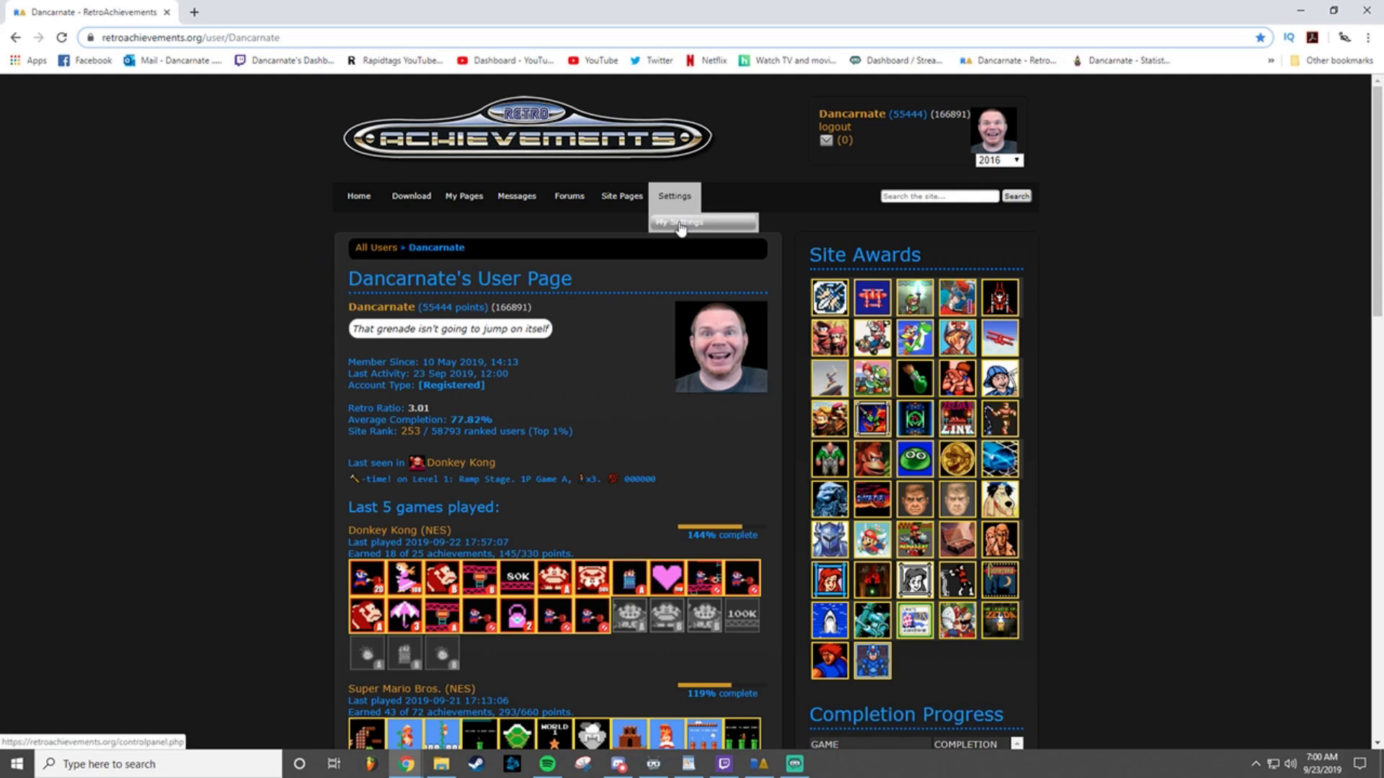
pyautogui.click(680, 225)
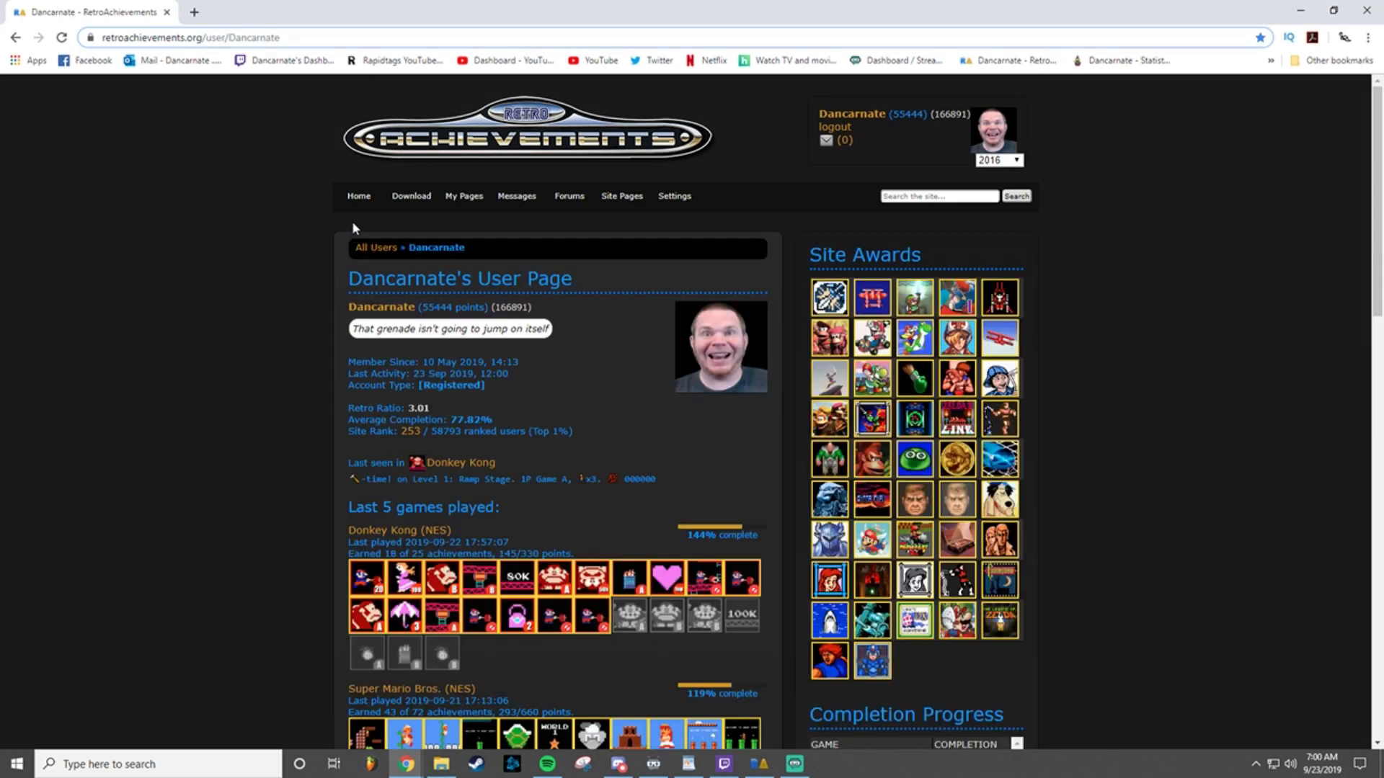
# Step: Take the game ID from the Donkey Kong (NES) page address and search for game 1466 in RetroAchievements Tracker
pyautogui.click(450, 470)
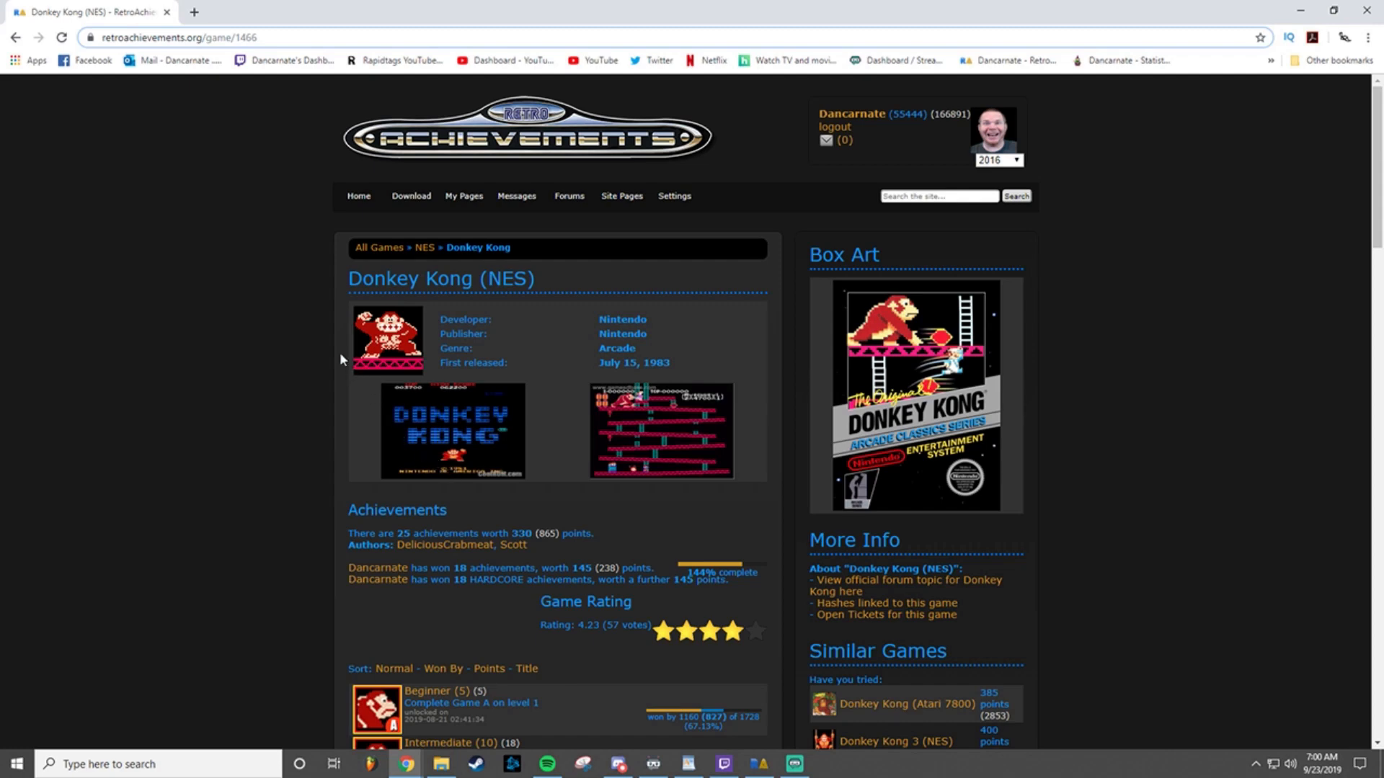
pyautogui.moveTo(258, 38); pyautogui.dragTo(235, 38)
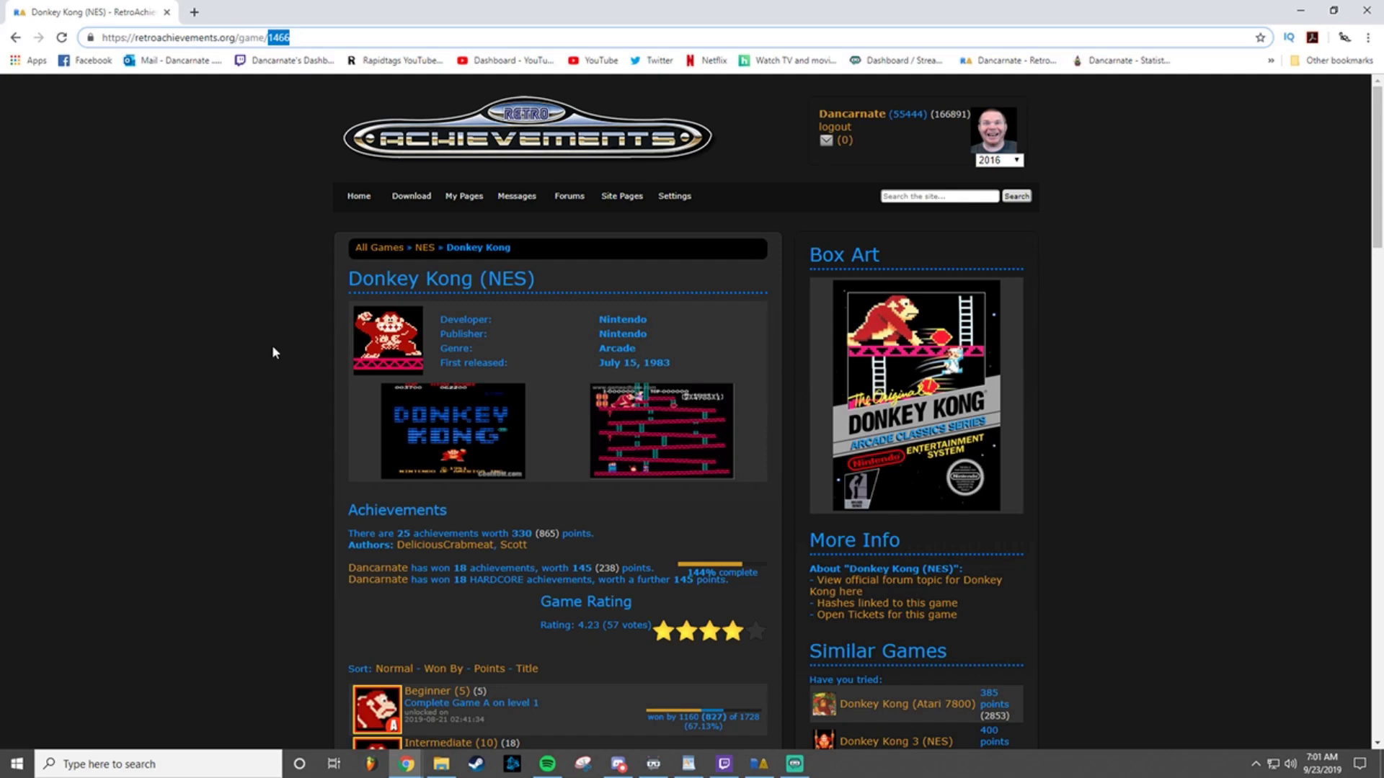
pyautogui.click(759, 764)
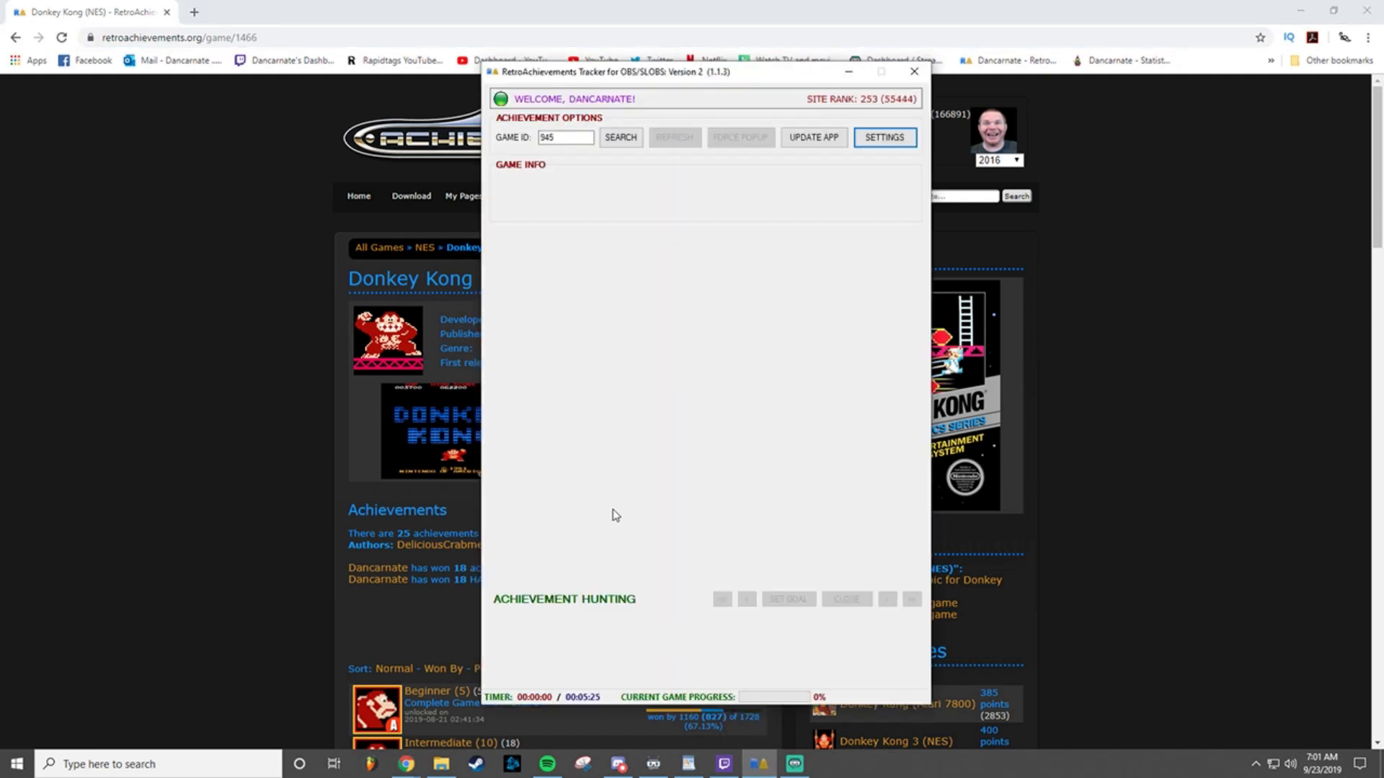
pyautogui.doubleClick(547, 138)
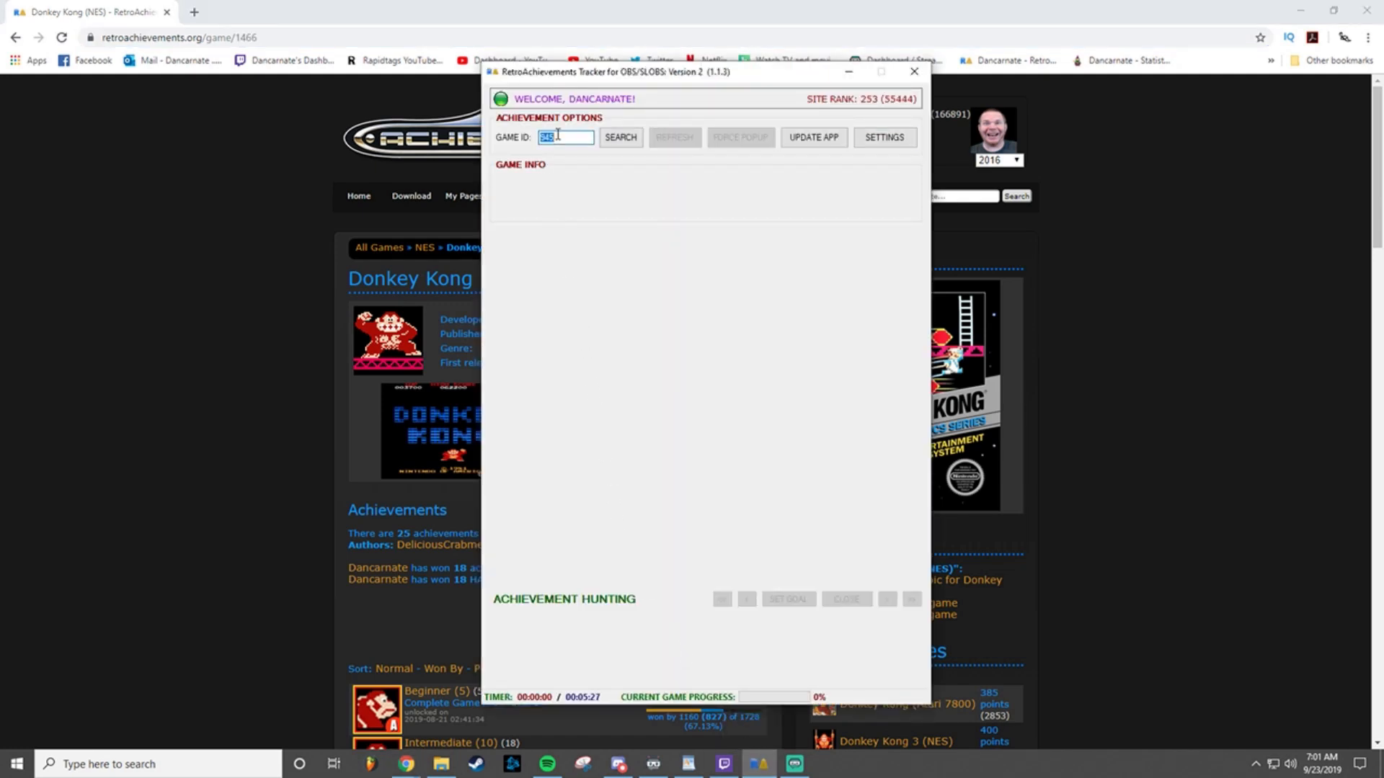
pyautogui.write('1466')
pyautogui.click(609, 139)
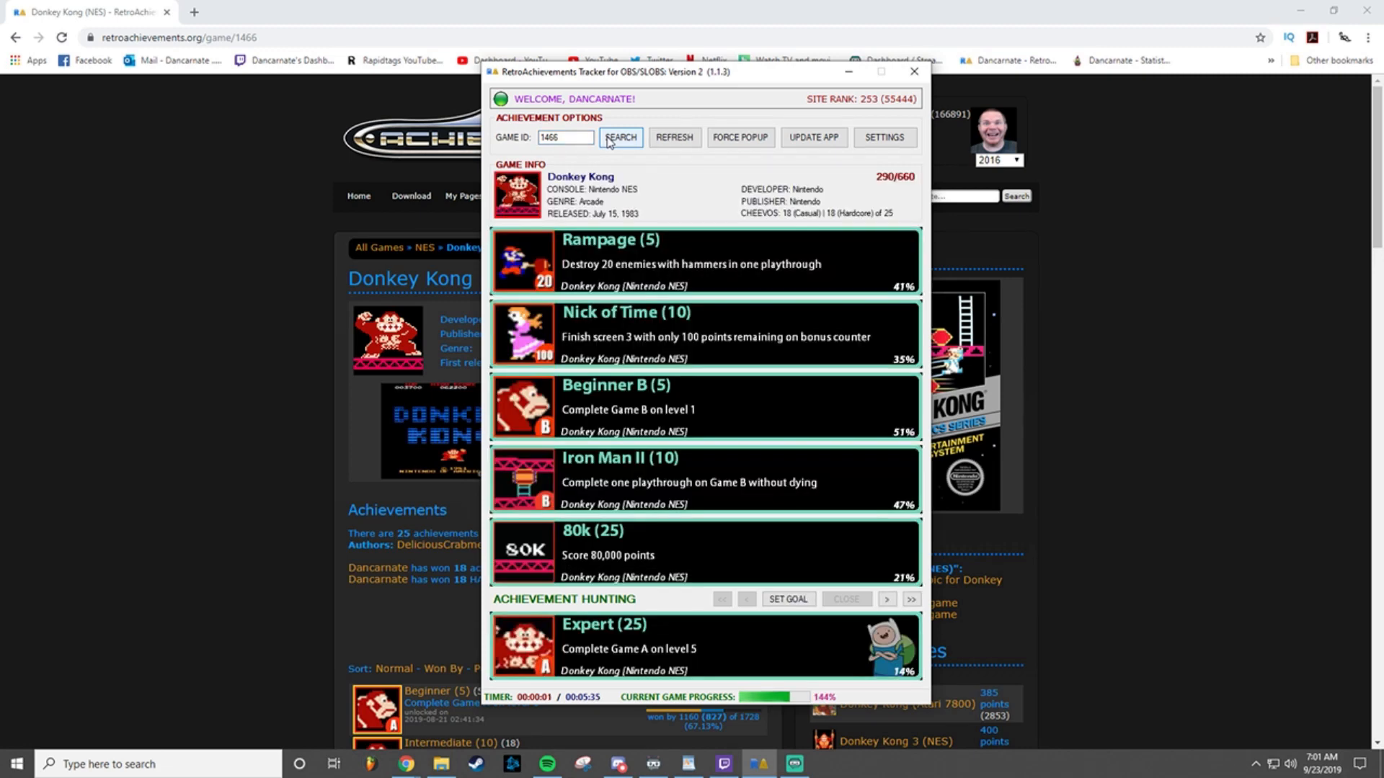
# Step: Move the tracker window aside, refresh the Donkey Kong achievement data and force an achievement popup
pyautogui.moveTo(650, 78); pyautogui.dragTo(1063, 109)
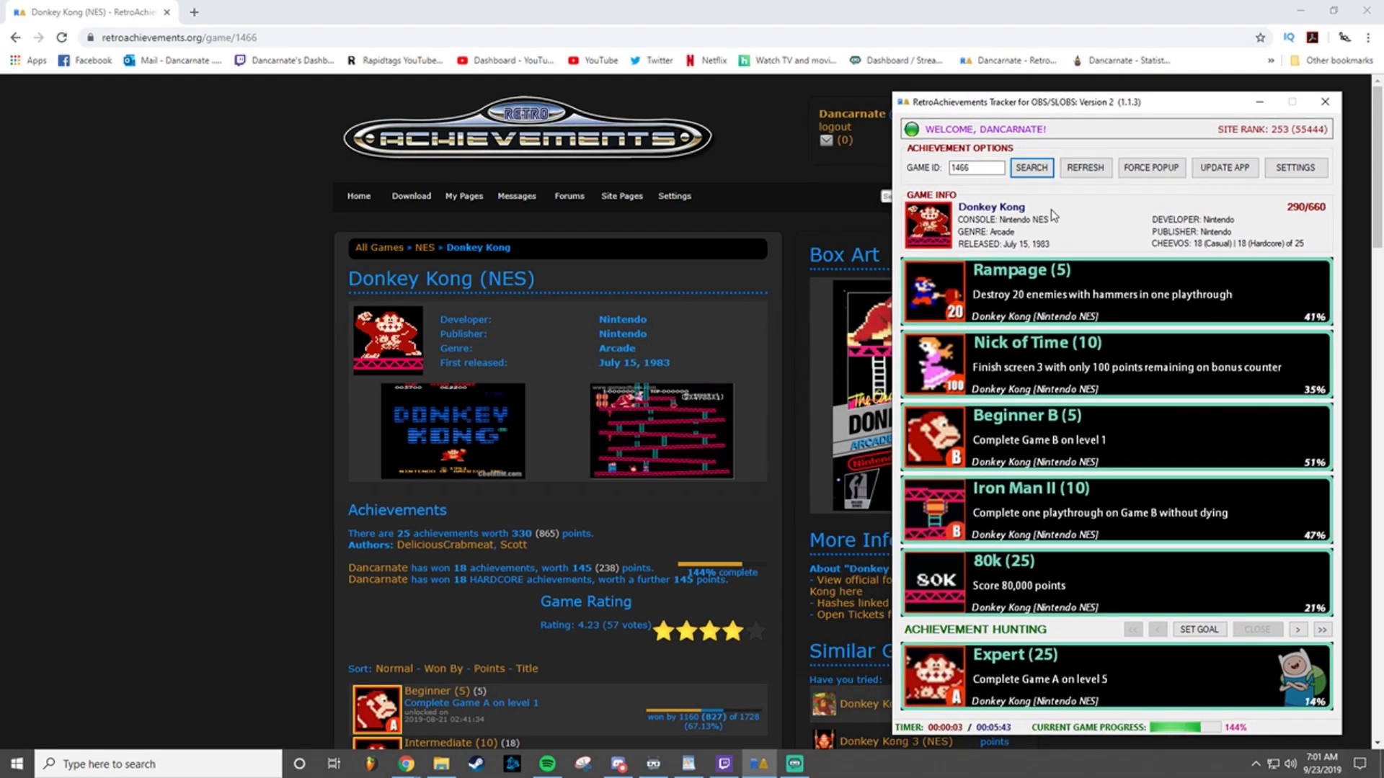
pyautogui.click(1098, 171)
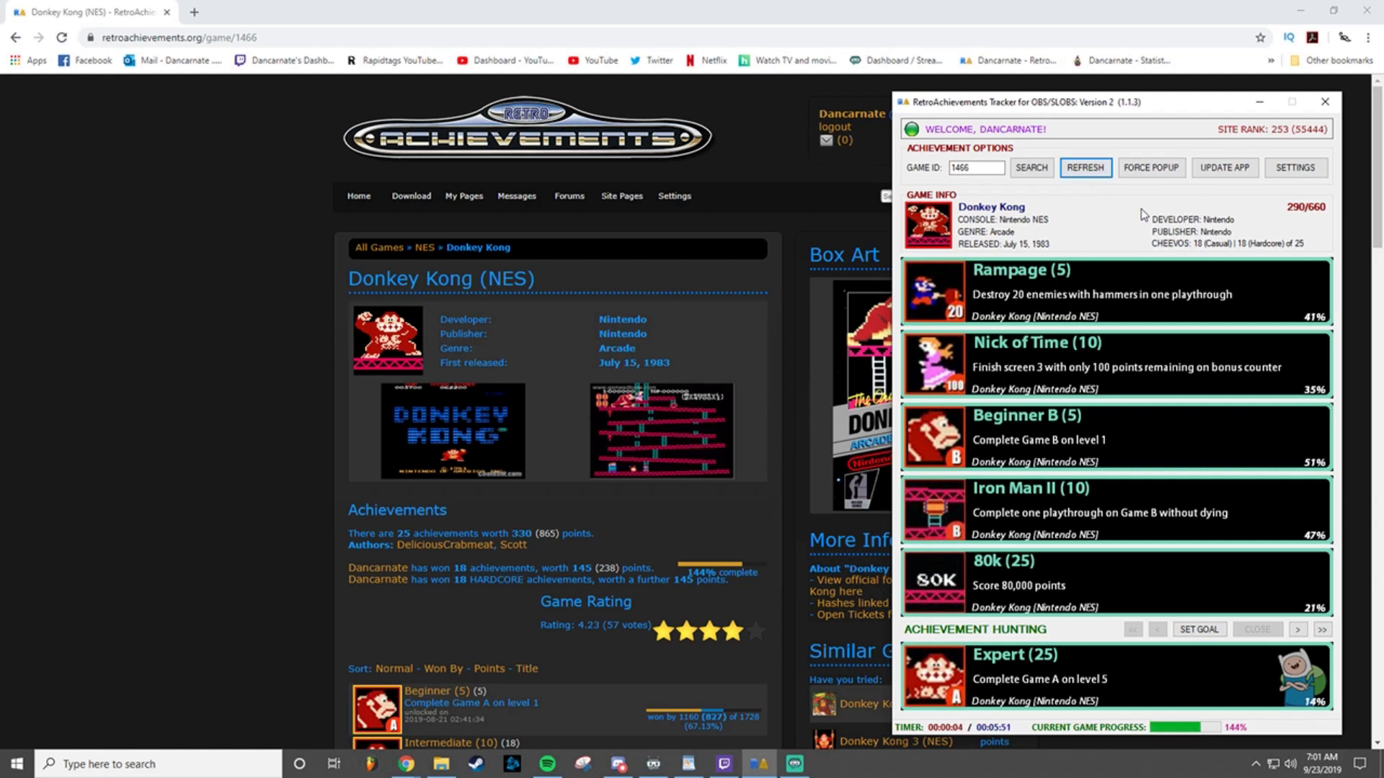
pyautogui.click(1162, 178)
# Step: Check the tracker's updater for its version and changelog, and exit the updater
pyautogui.click(1211, 176)
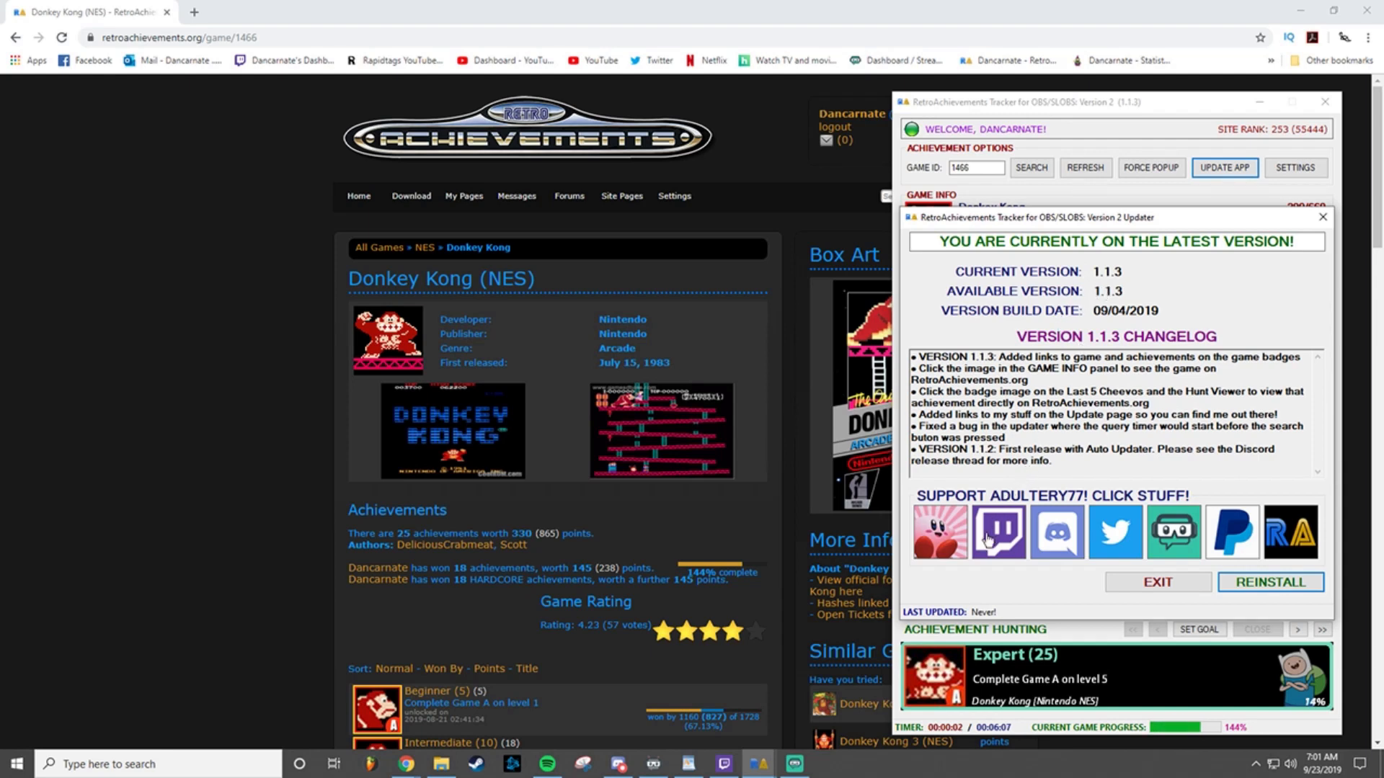
pyautogui.click(1159, 583)
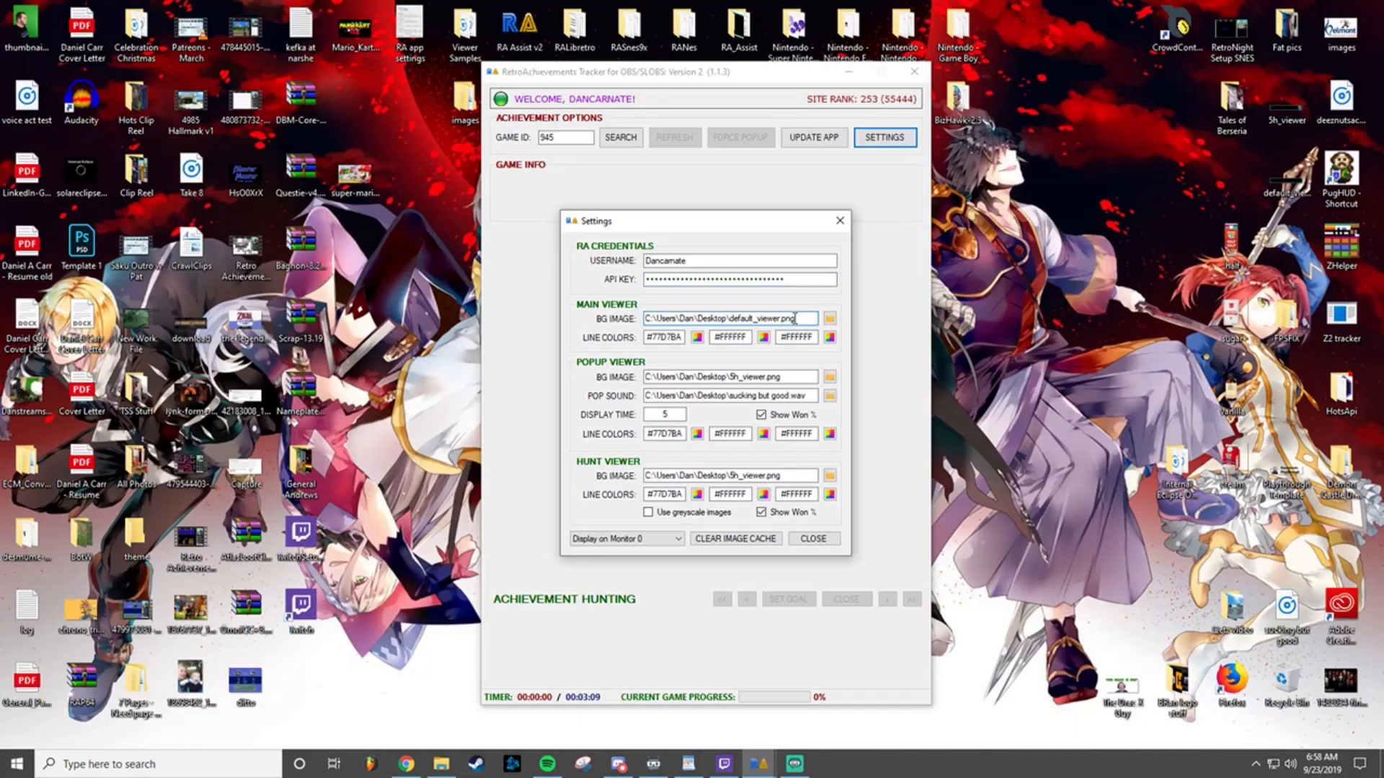
# Step: Review the main, popup and hunt viewer background images, the pop sound and the display time, and close the settings
pyautogui.doubleClick(795, 318)
pyautogui.click(796, 318)
pyautogui.moveTo(795, 318); pyautogui.dragTo(648, 314)
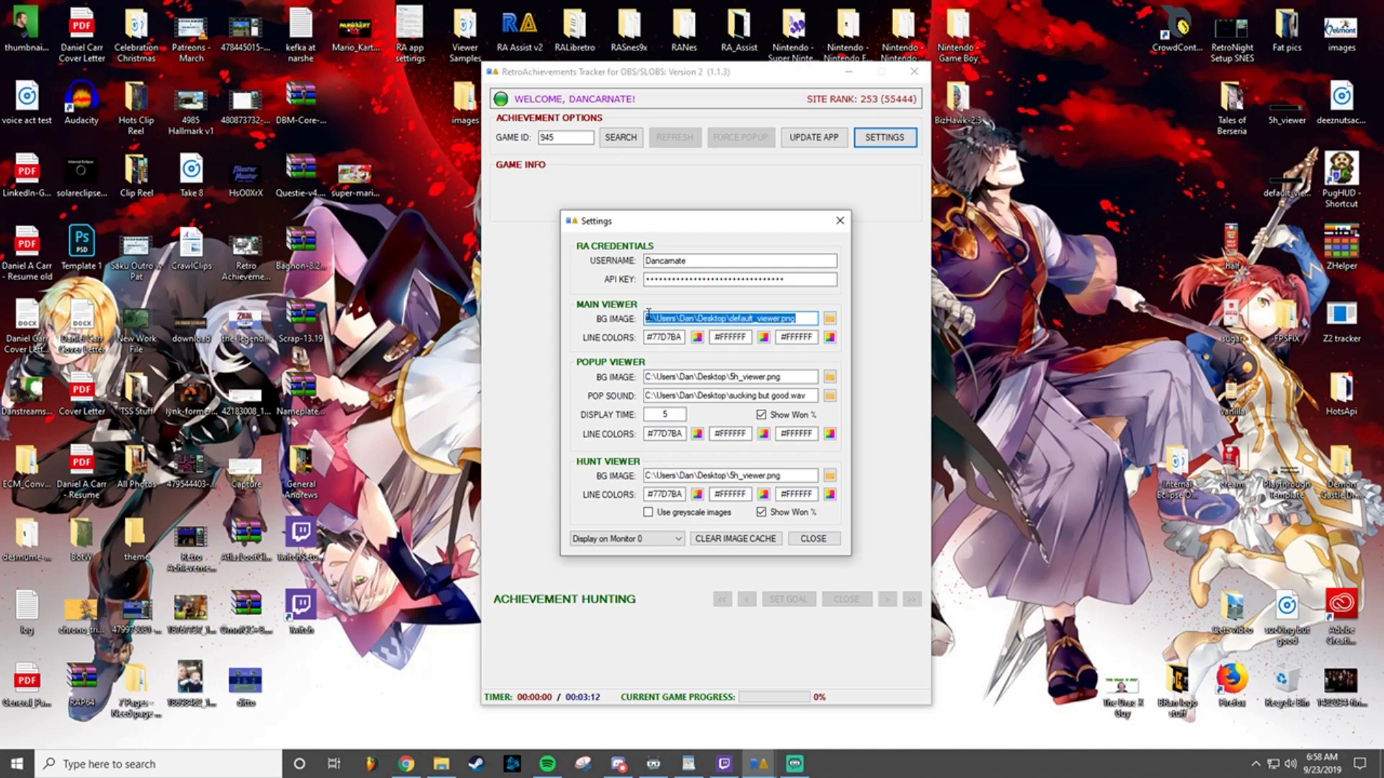
pyautogui.click(705, 317)
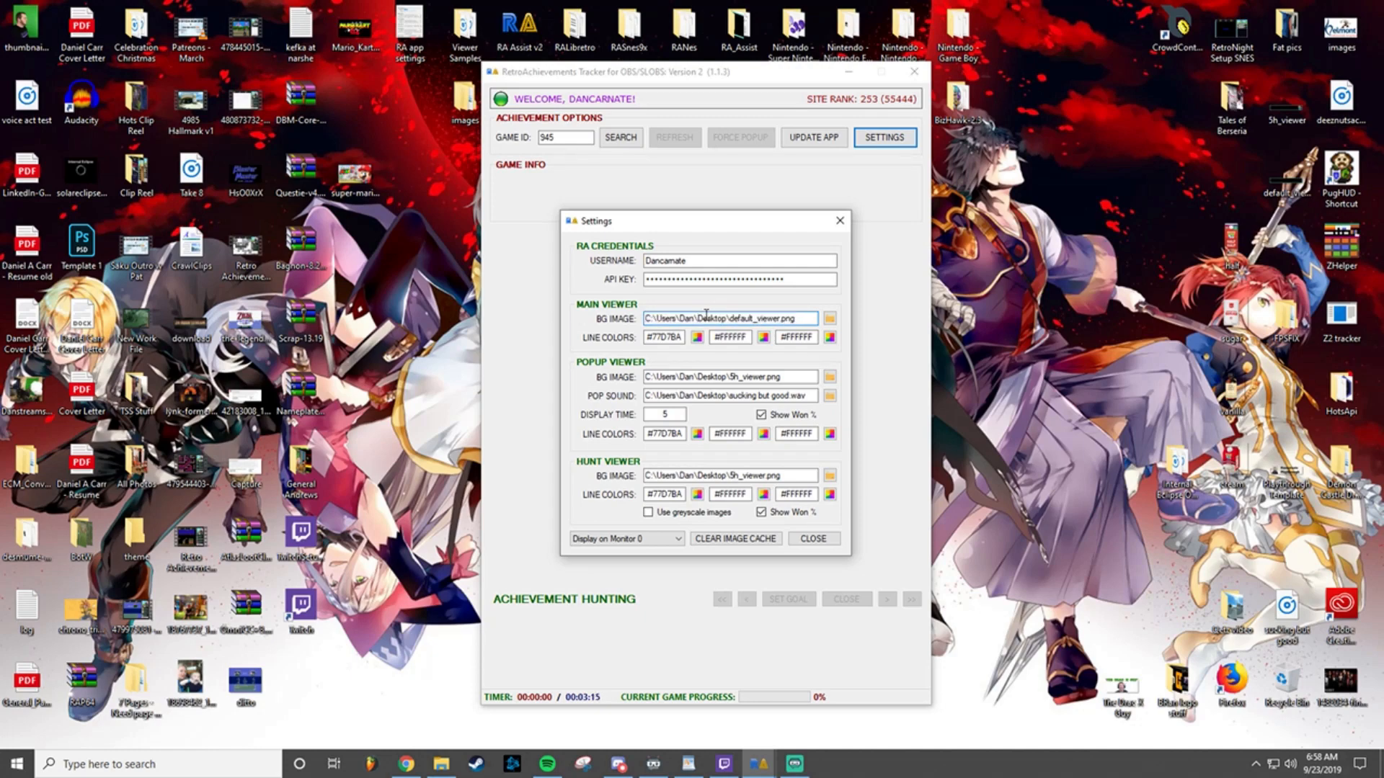
pyautogui.moveTo(800, 376); pyautogui.dragTo(643, 376)
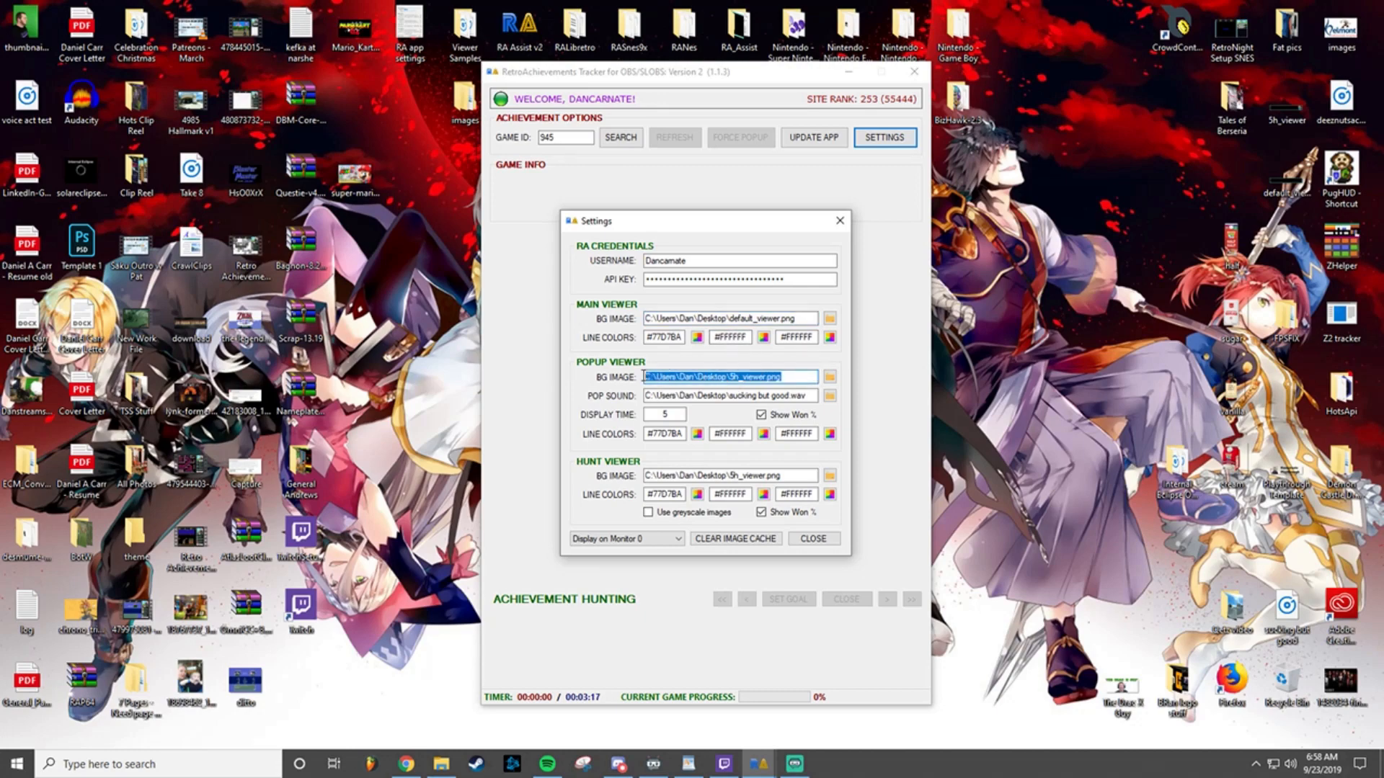
pyautogui.click(701, 376)
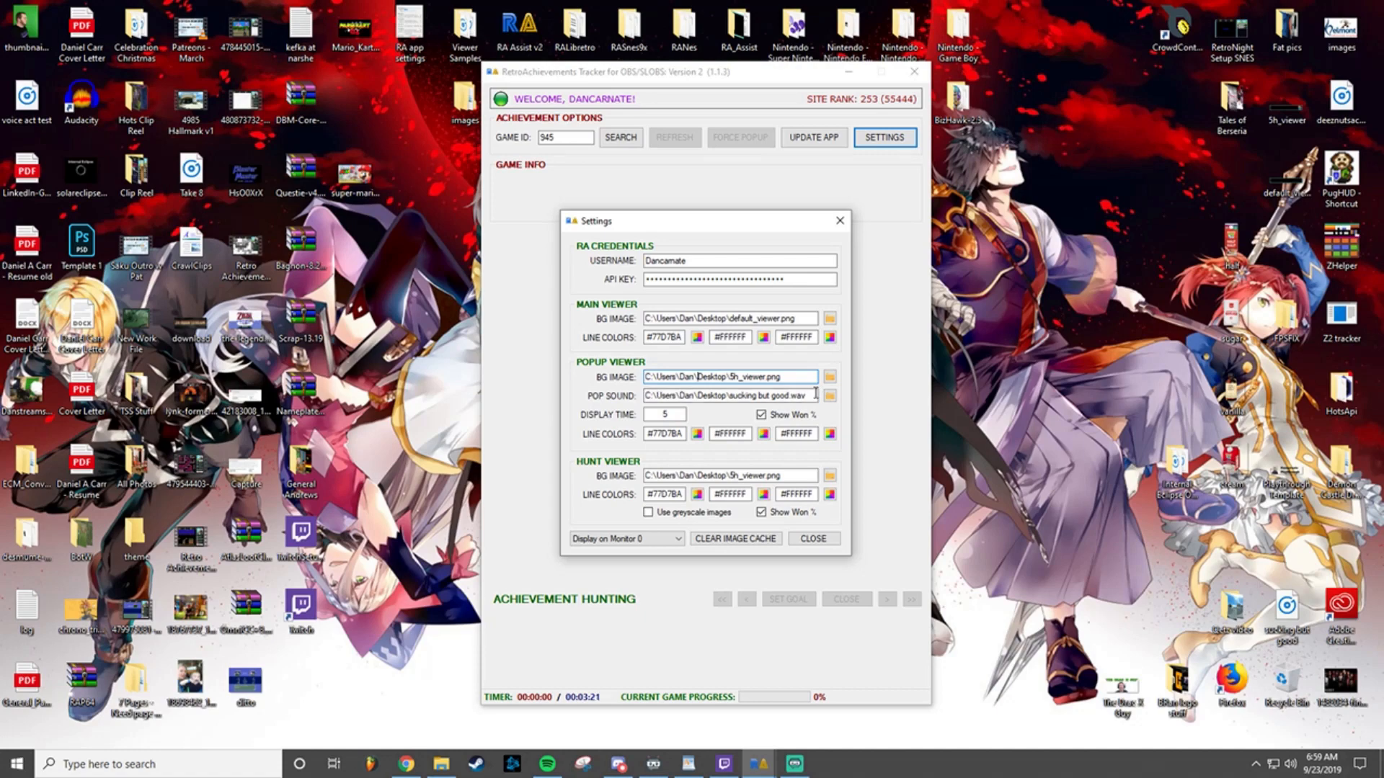
pyautogui.moveTo(815, 393); pyautogui.dragTo(643, 395)
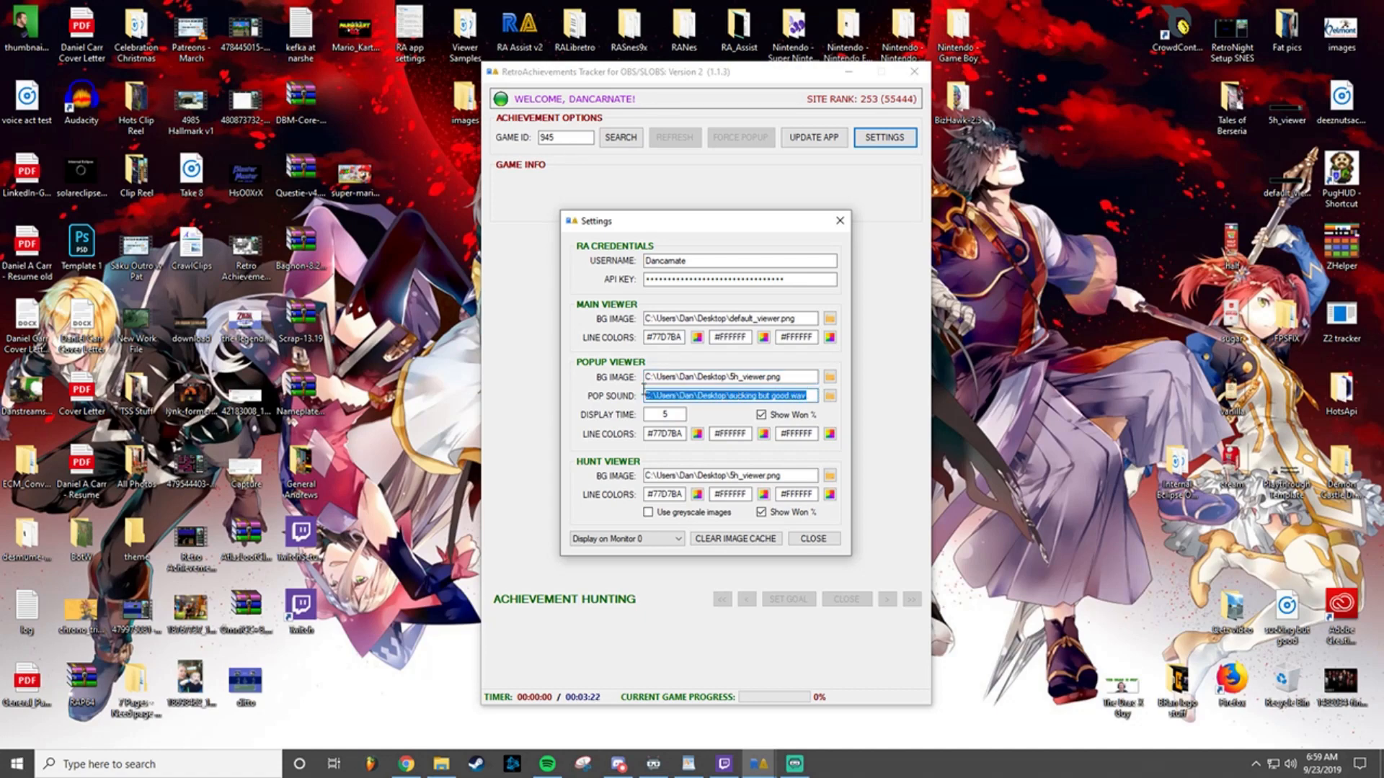
pyautogui.click(693, 394)
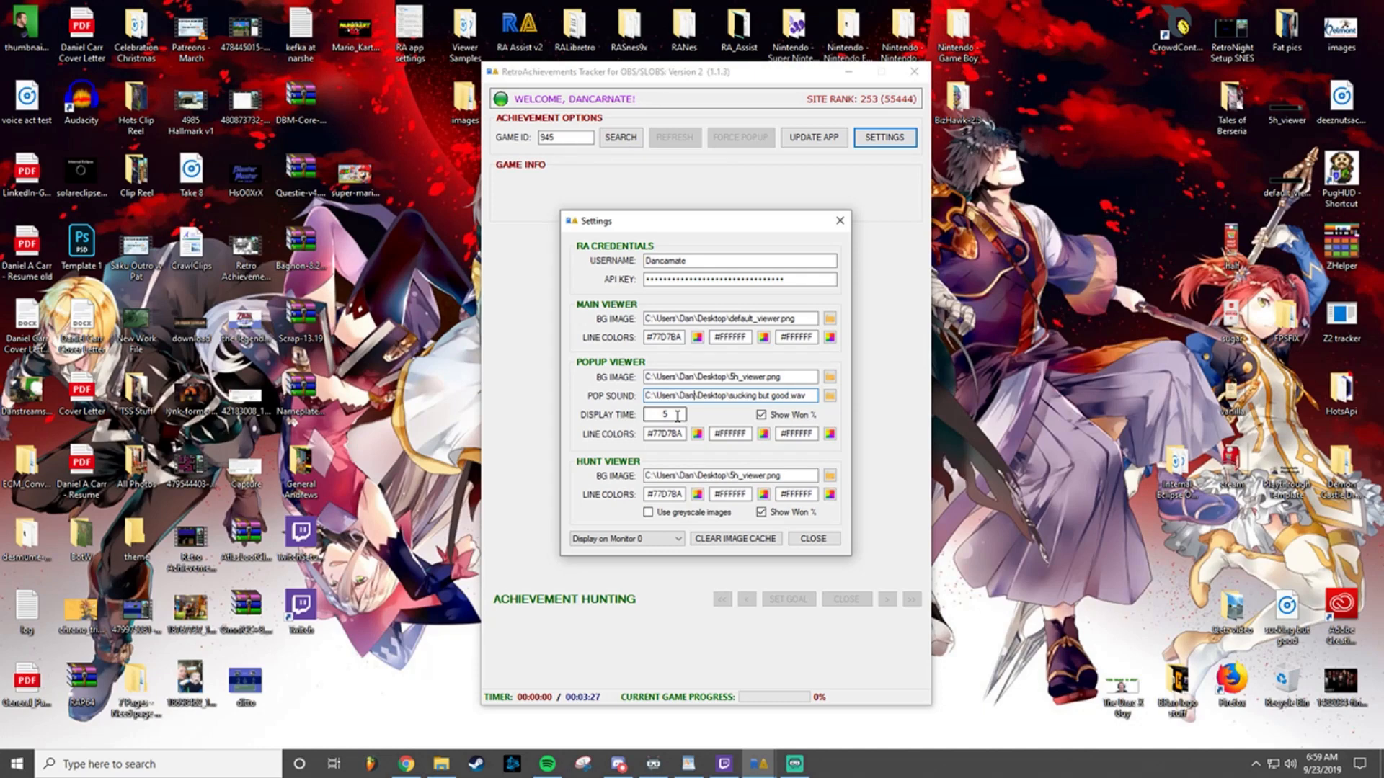
pyautogui.click(678, 416)
pyautogui.click(730, 476)
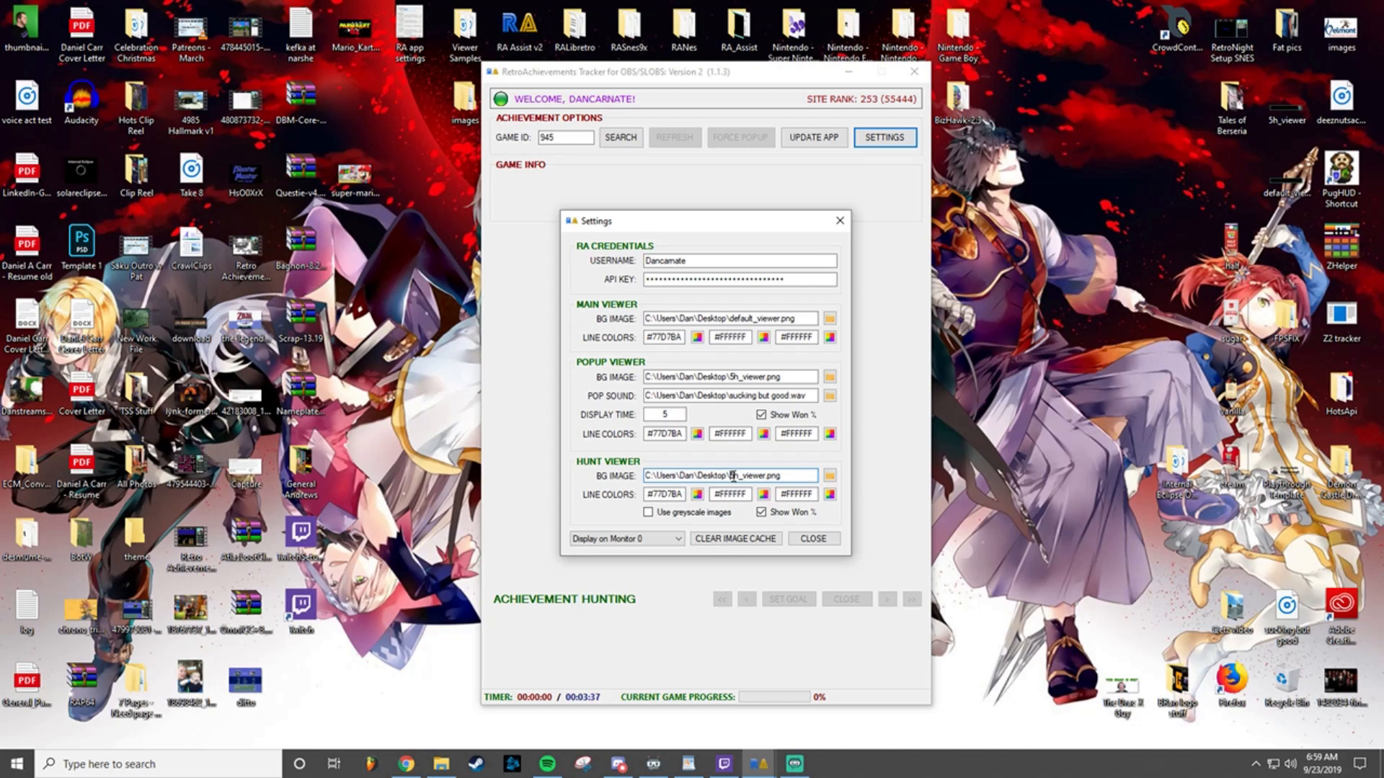
pyautogui.click(810, 541)
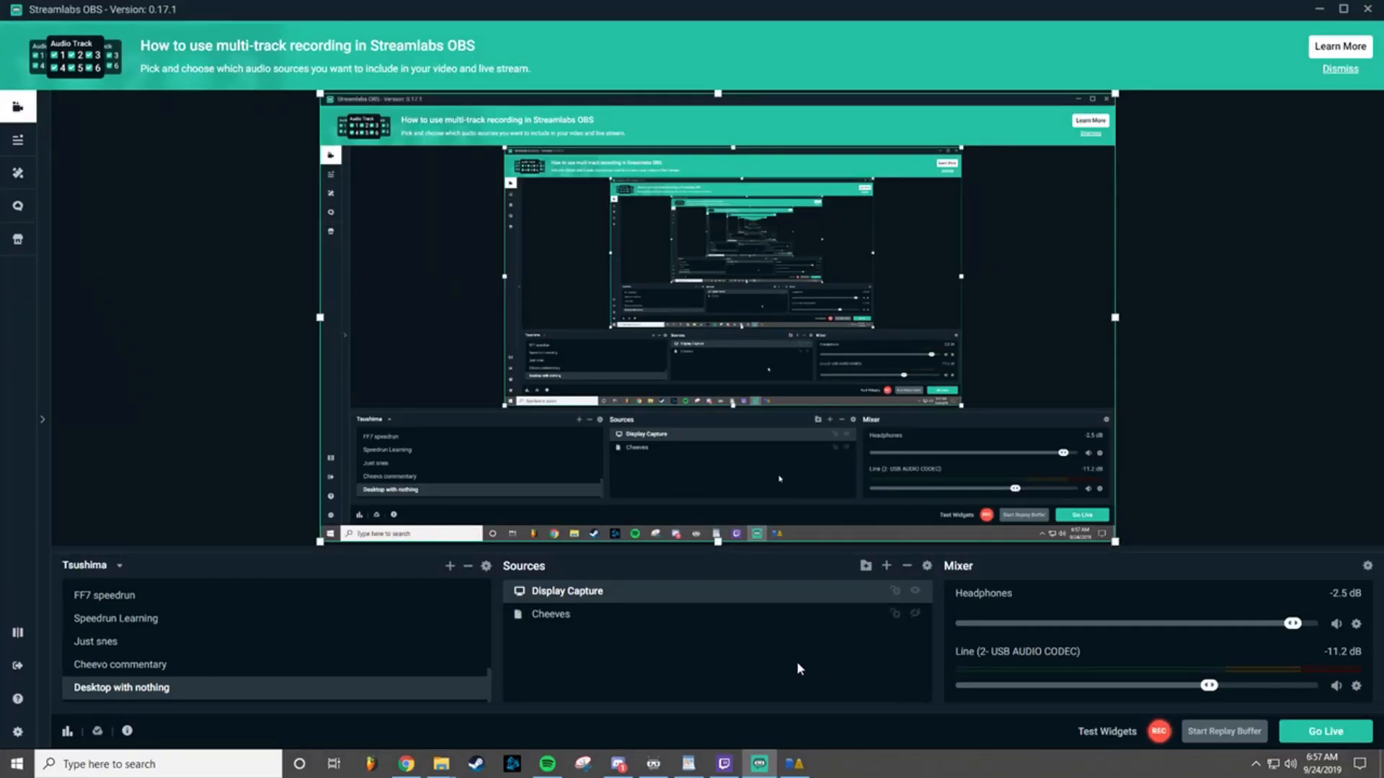
# Step: Add a new Window Capture source named "Cheevo Tra" to the Desktop with nothing scene in Streamlabs OBS
pyautogui.click(886, 565)
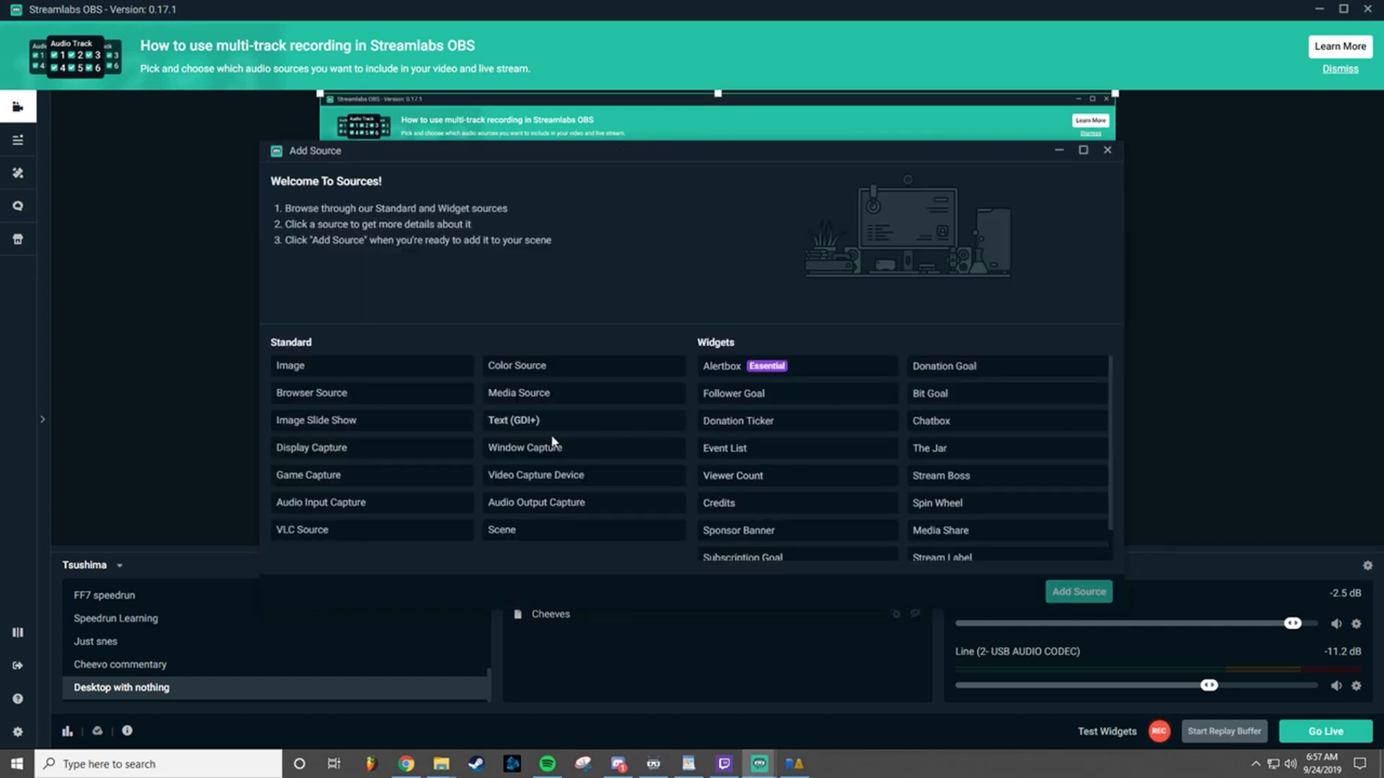
pyautogui.click(554, 451)
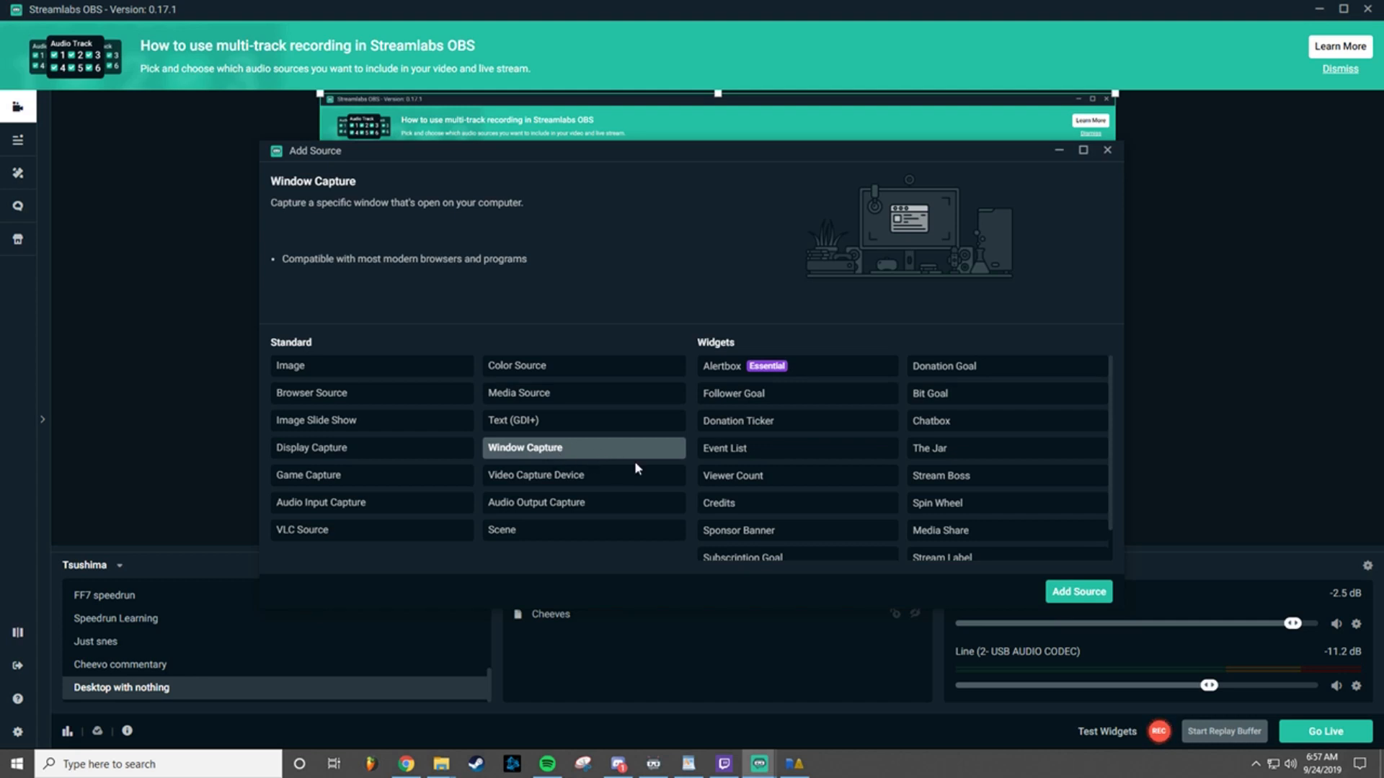
pyautogui.click(1074, 592)
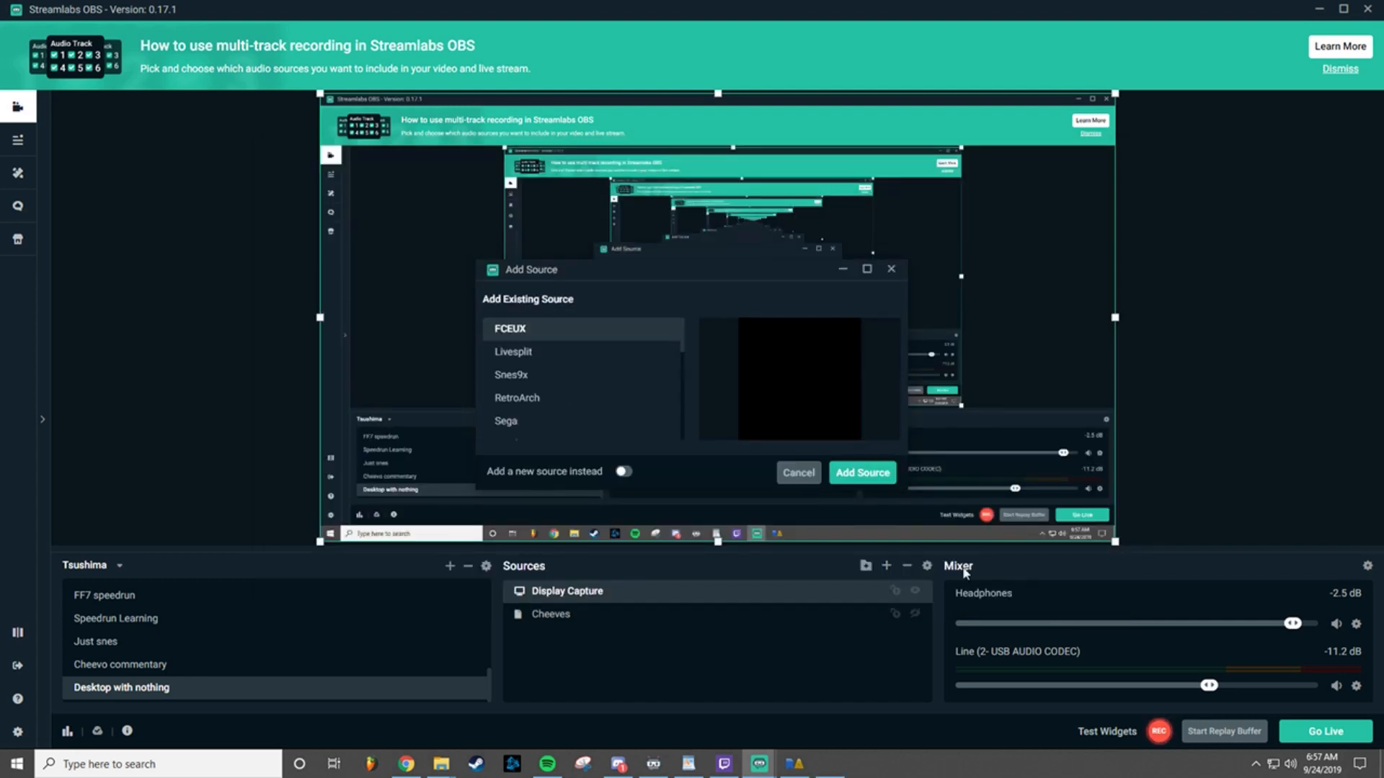
pyautogui.click(621, 474)
pyautogui.click(603, 349)
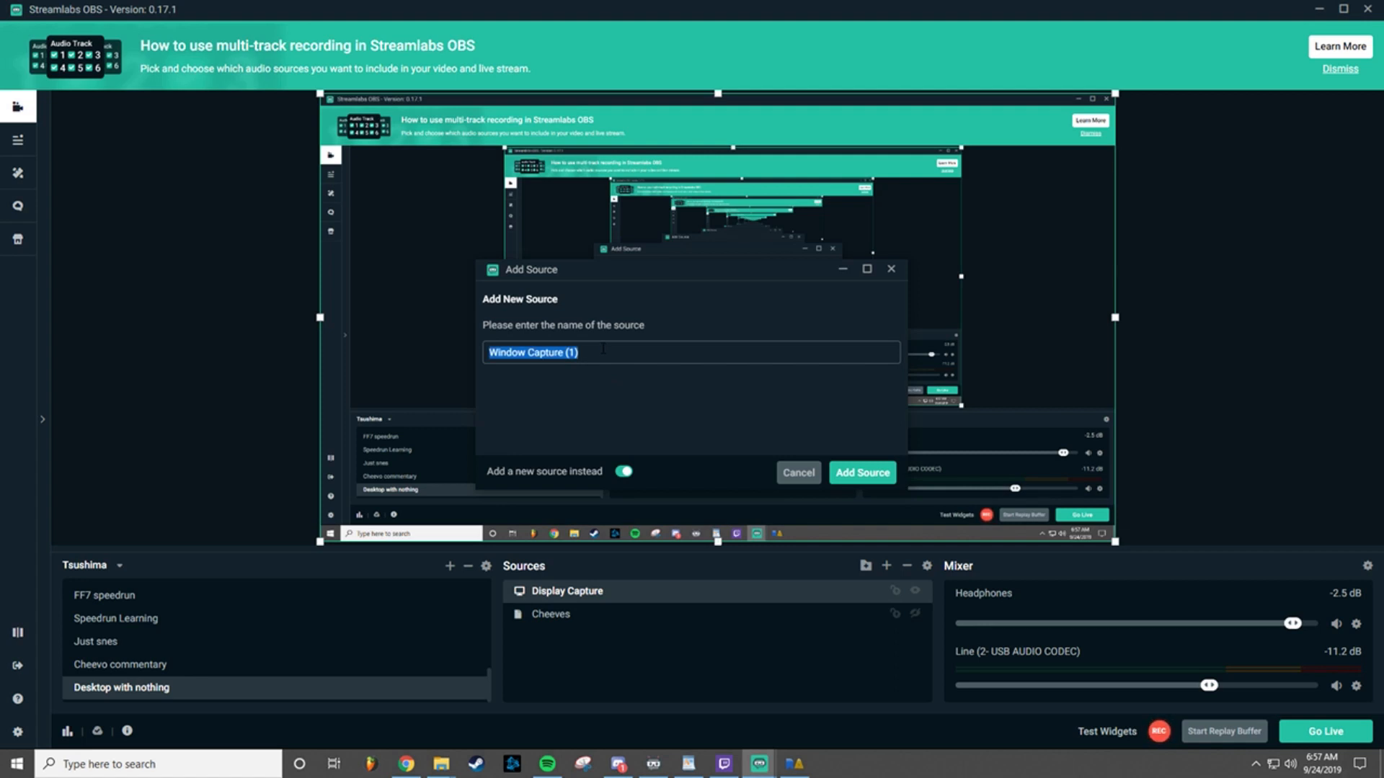
pyautogui.write('Cheevo ')
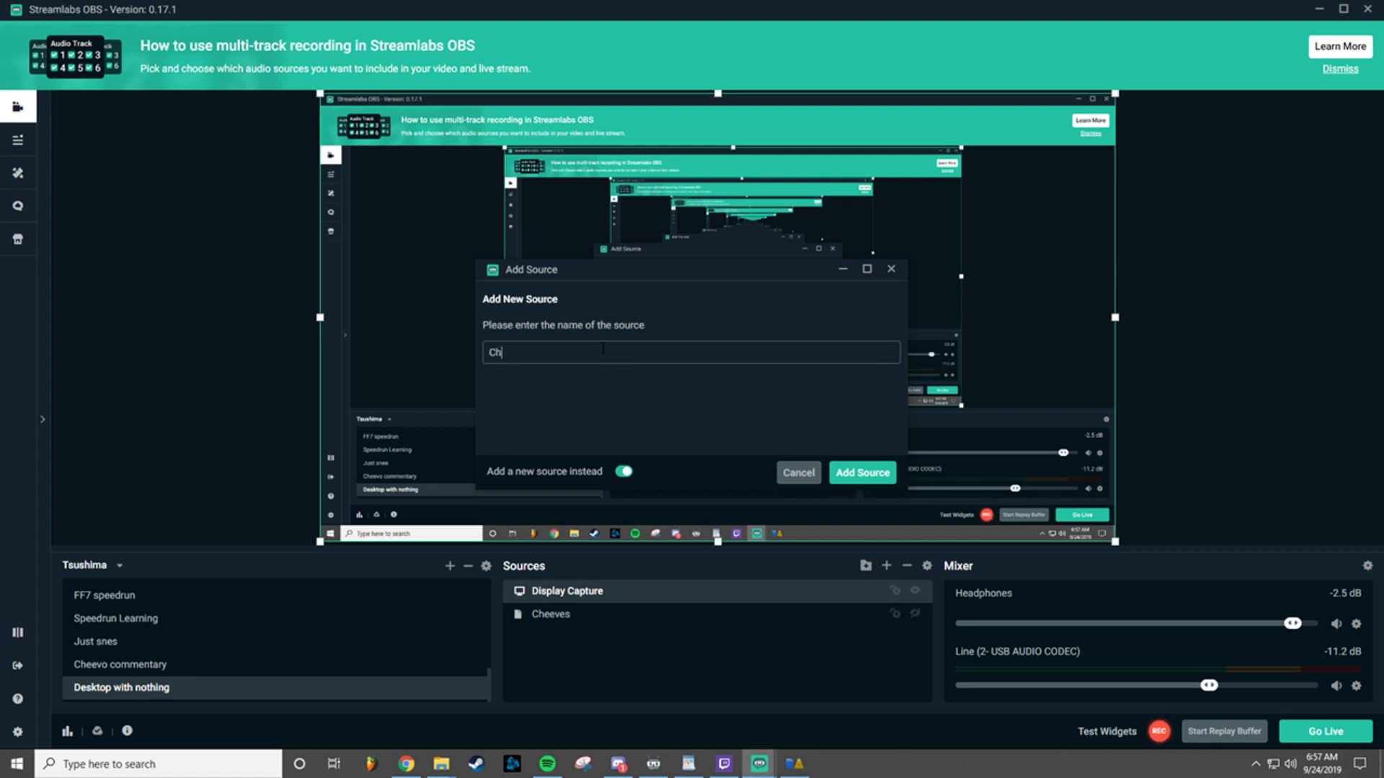
pyautogui.write('Tracker')
pyautogui.click(841, 471)
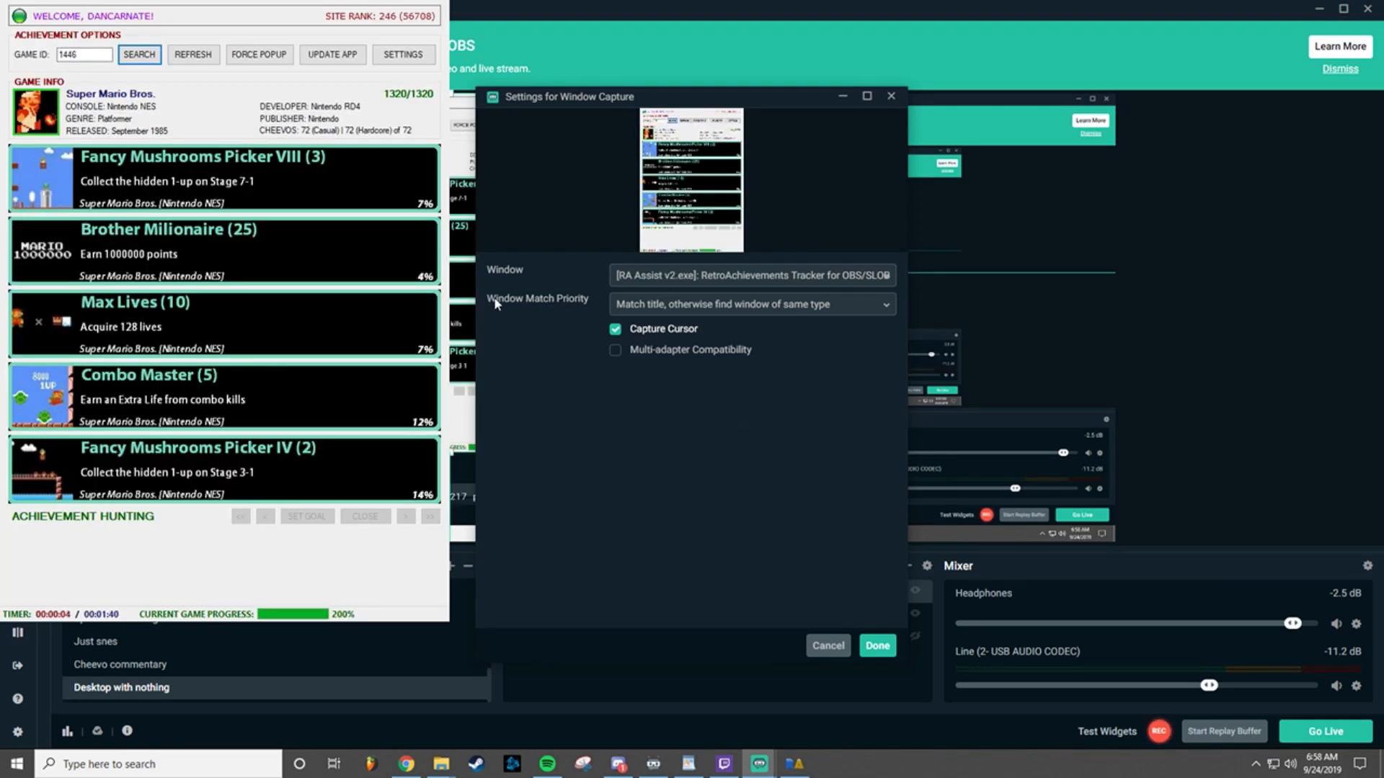
# Step: Set the new capture source's window match priority to "Window title must match" and finish its settings
pyautogui.click(649, 309)
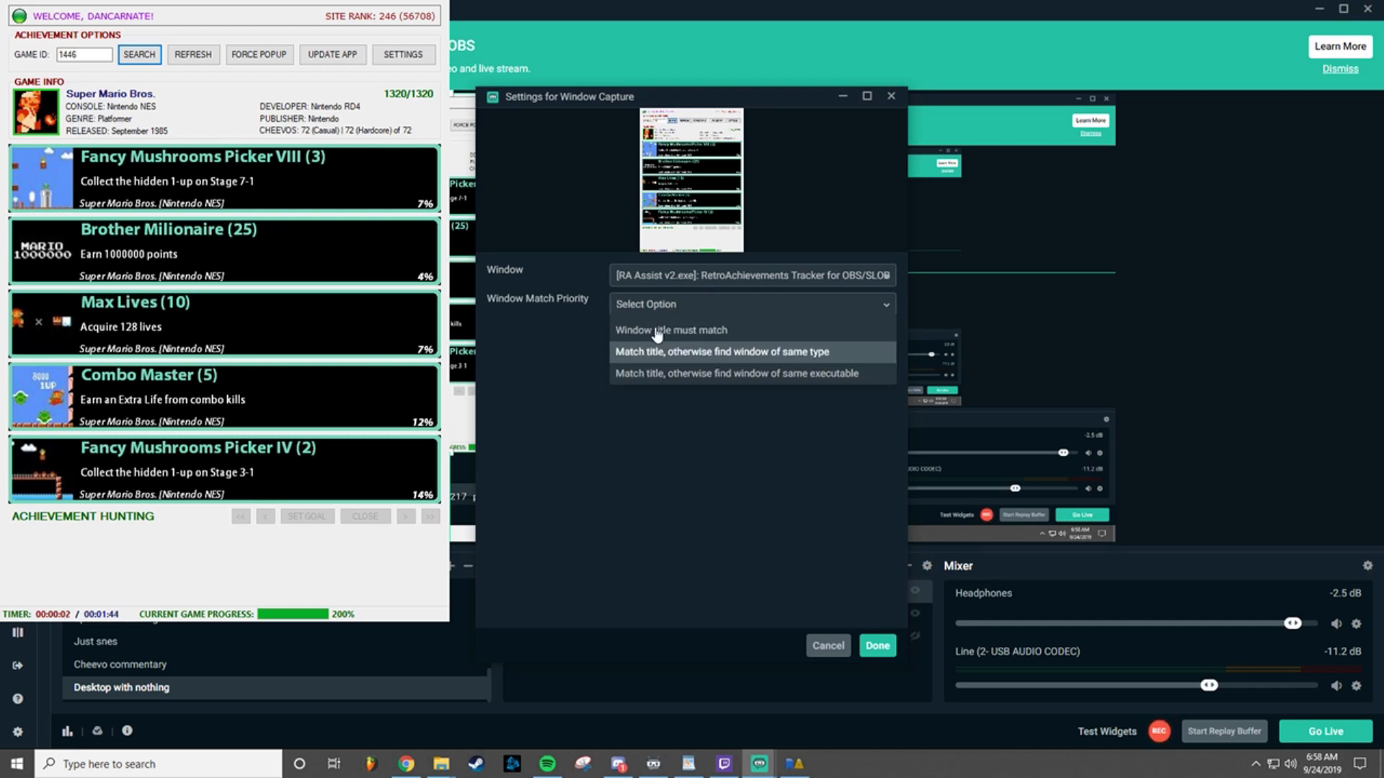
pyautogui.click(656, 331)
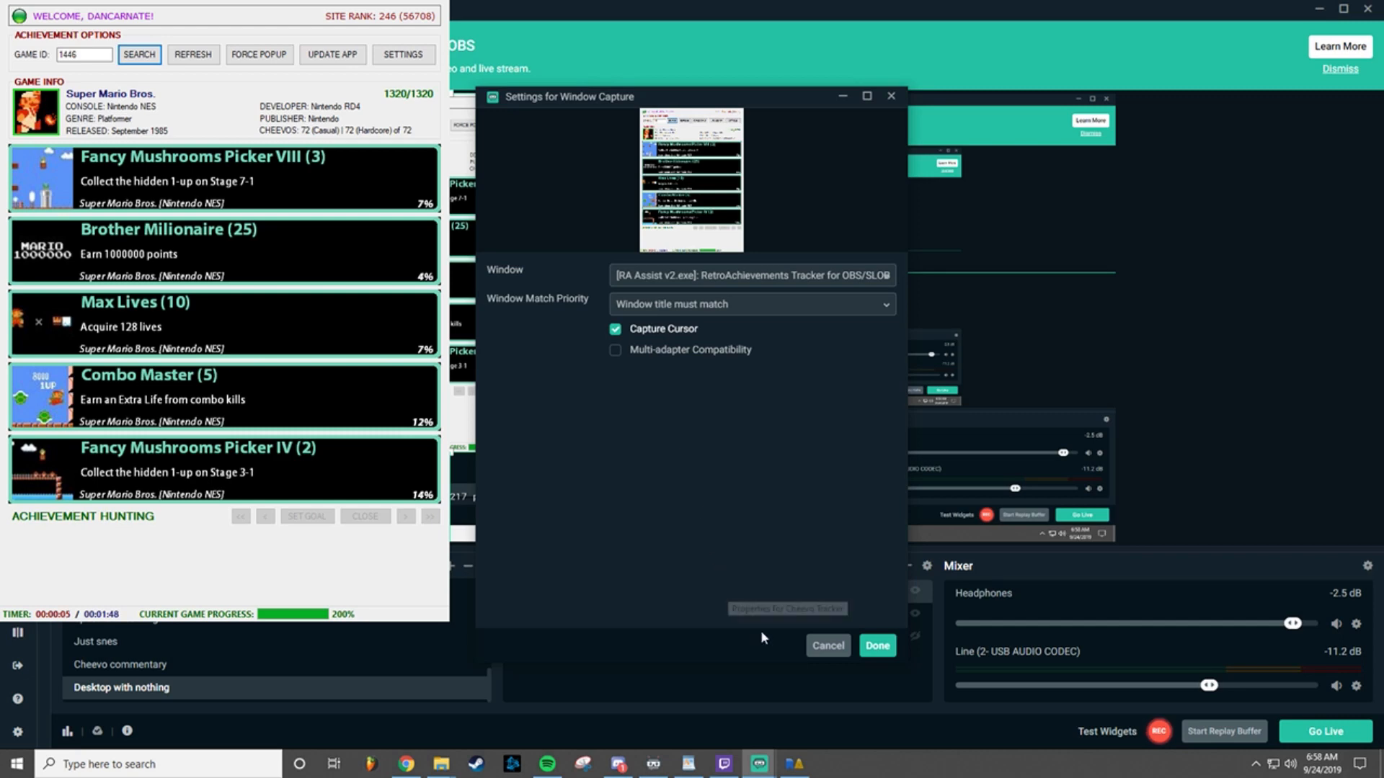
pyautogui.click(880, 647)
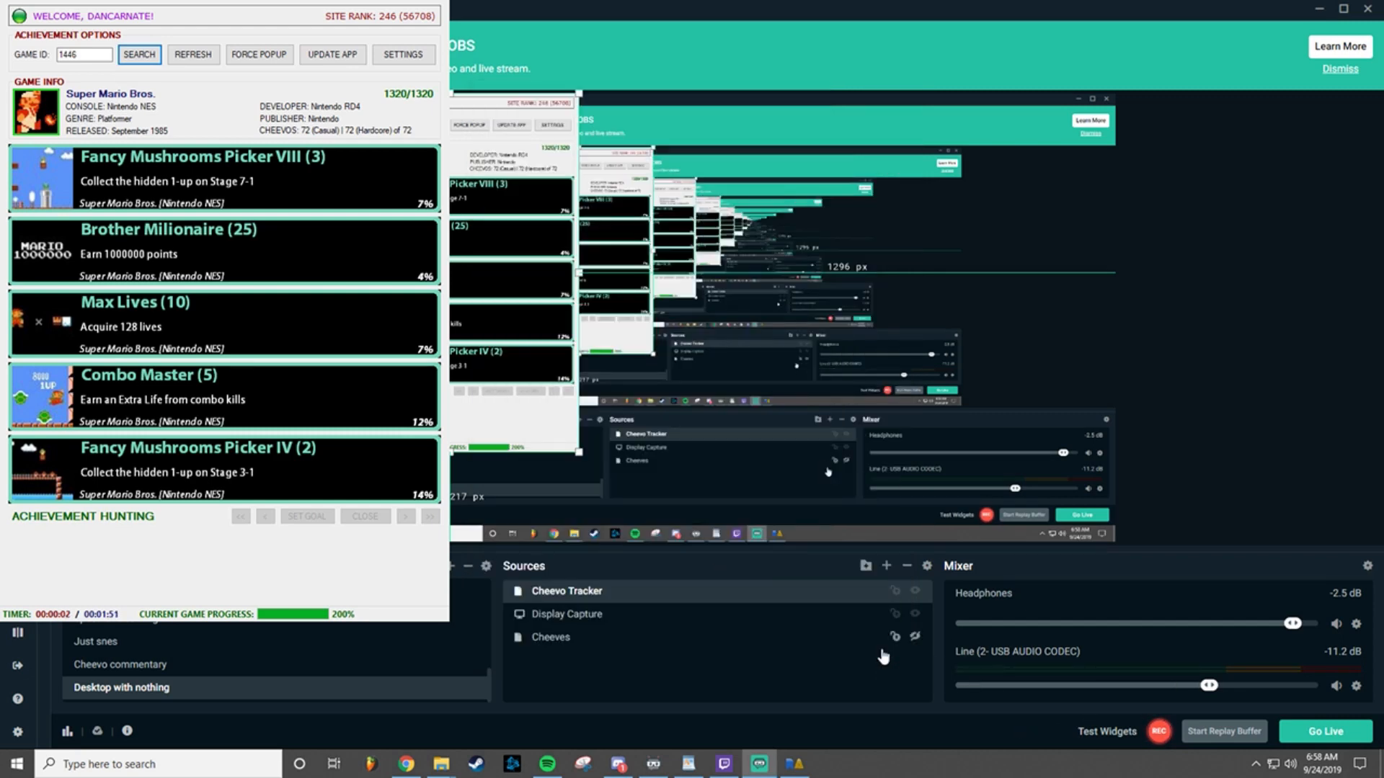
# Step: Hide the Display Capture source, move the tracker capture to the canvas's upper right corner, and show Display Capture again
pyautogui.click(916, 614)
pyautogui.moveTo(224, 311); pyautogui.dragTo(1158, 310)
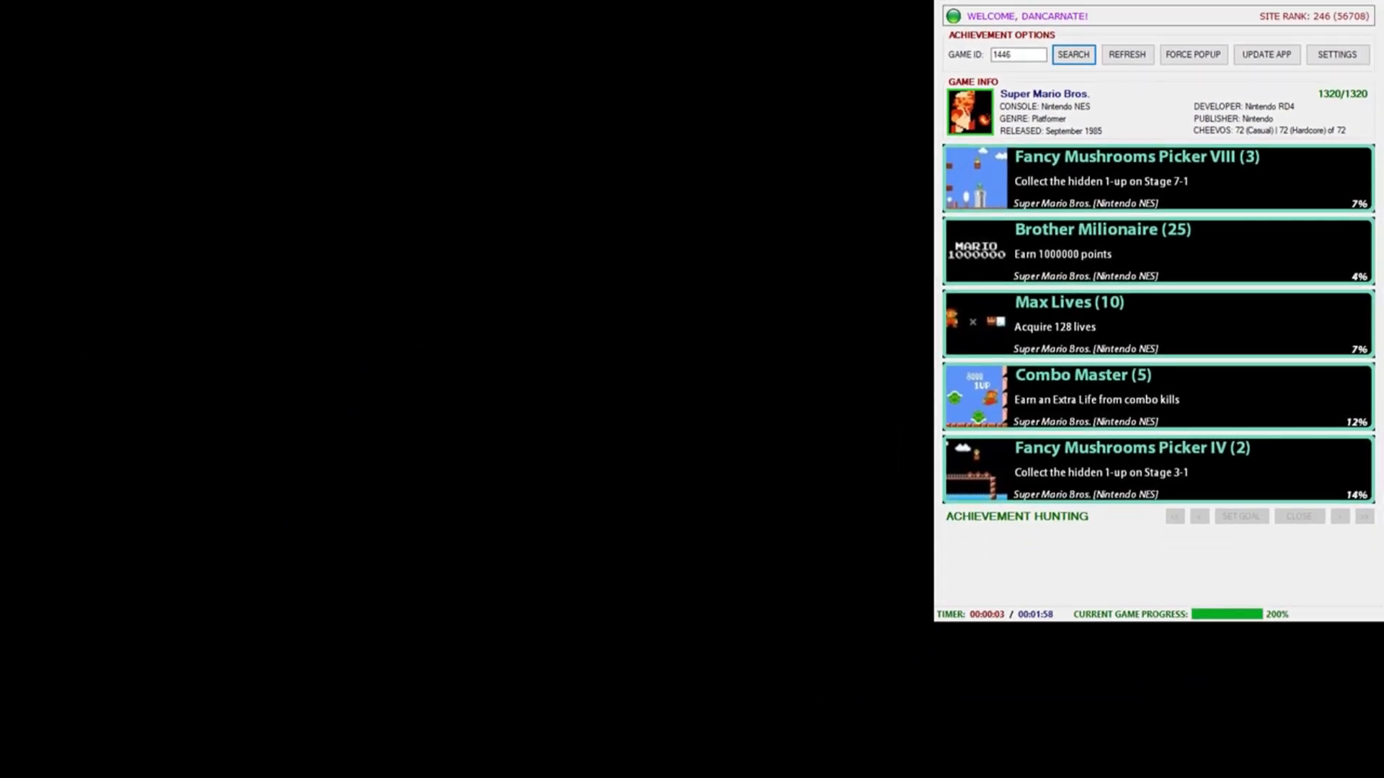
pyautogui.click(915, 614)
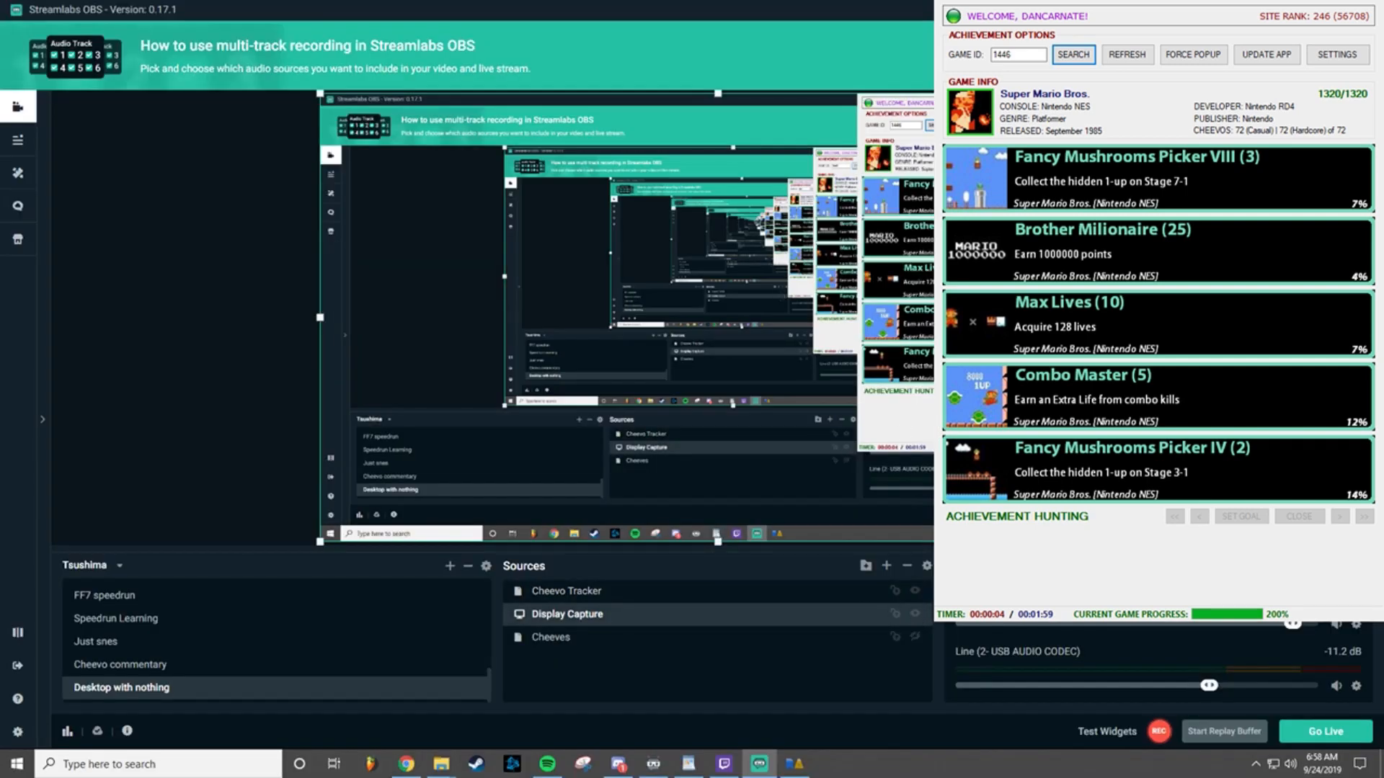
pyautogui.moveTo(971, 326); pyautogui.dragTo(942, 324)
pyautogui.moveTo(1027, 297)
pyautogui.mouseDown()
pyautogui.moveTo(972, 311)
pyautogui.moveTo(1042, 297)
pyautogui.moveTo(1011, 297)
pyautogui.moveTo(1027, 297)
pyautogui.mouseUp()
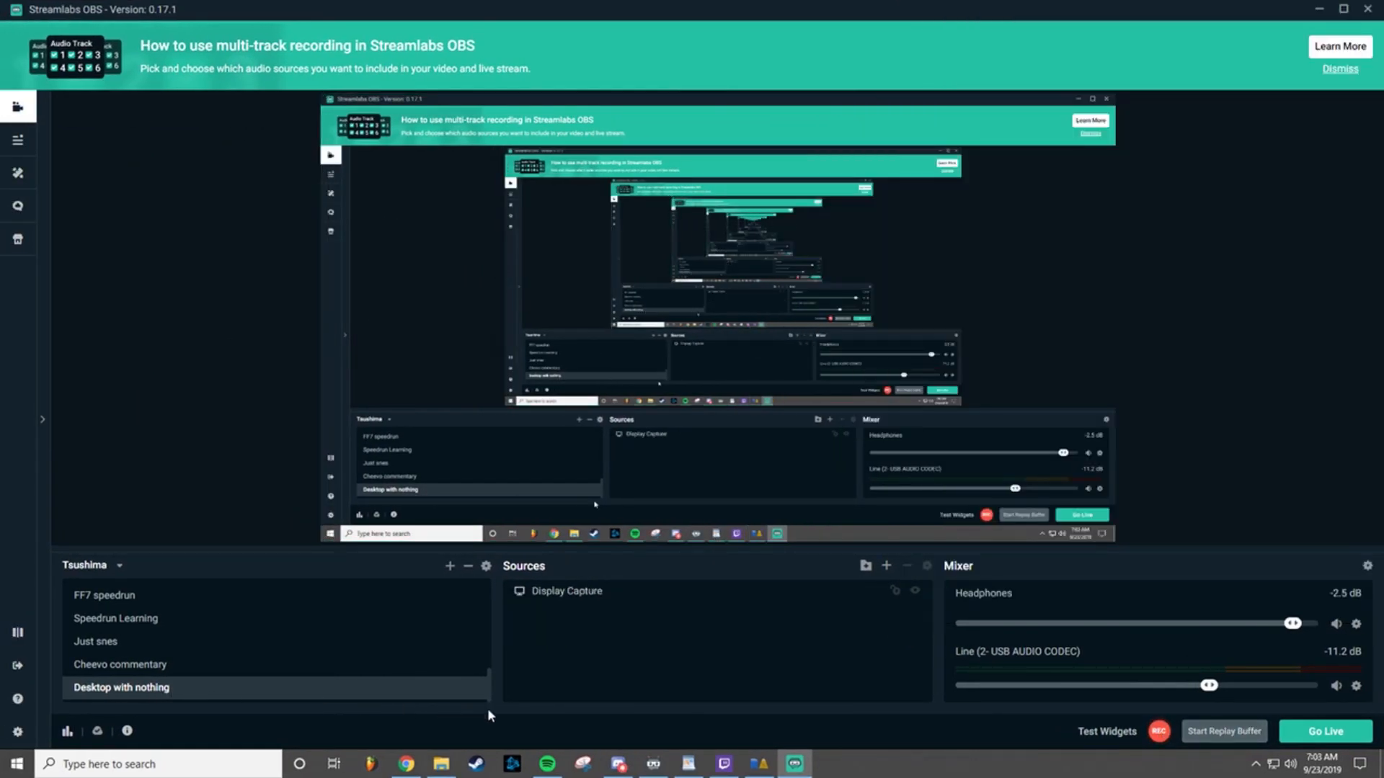
# Step: Switch to RetroAchievements Tracker, set the popup viewer's display time to 120, and force an achievement popup
pyautogui.click(756, 766)
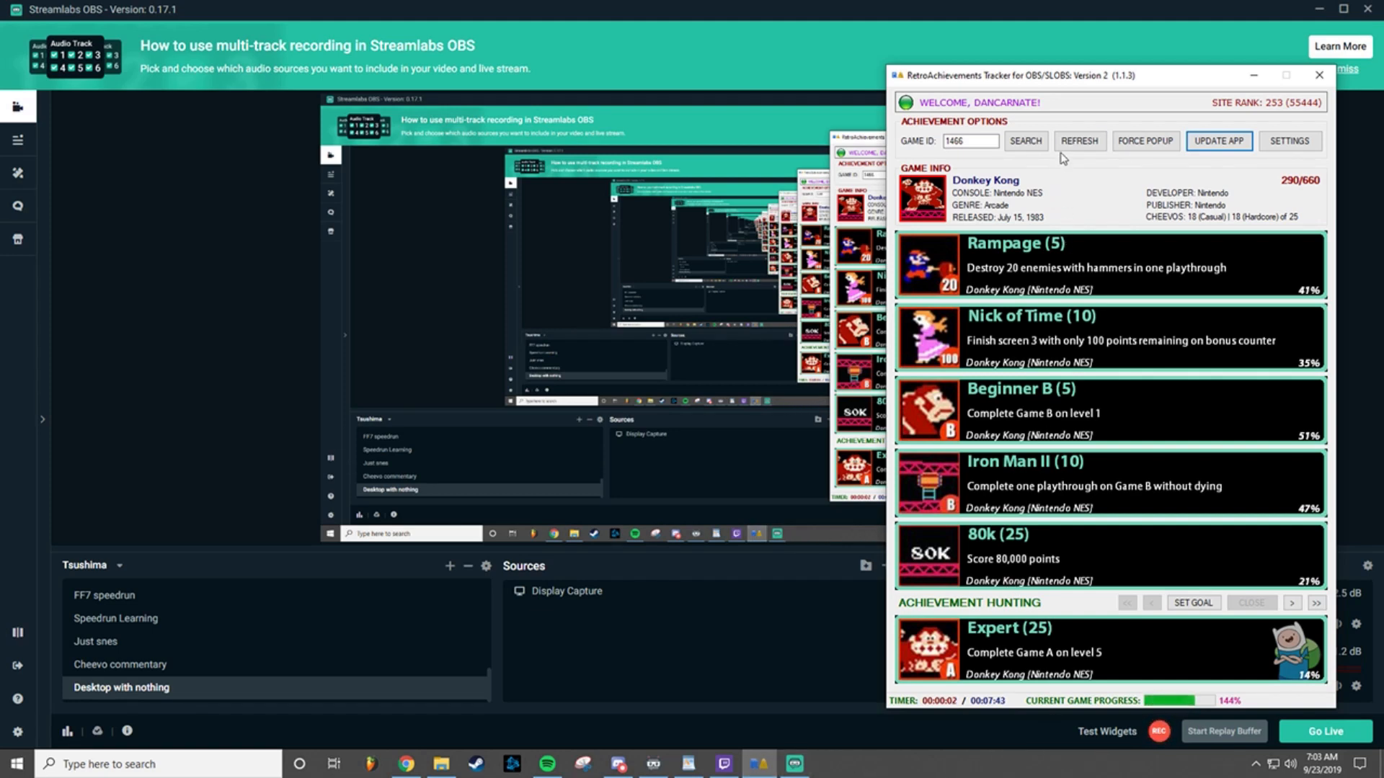
pyautogui.click(1137, 142)
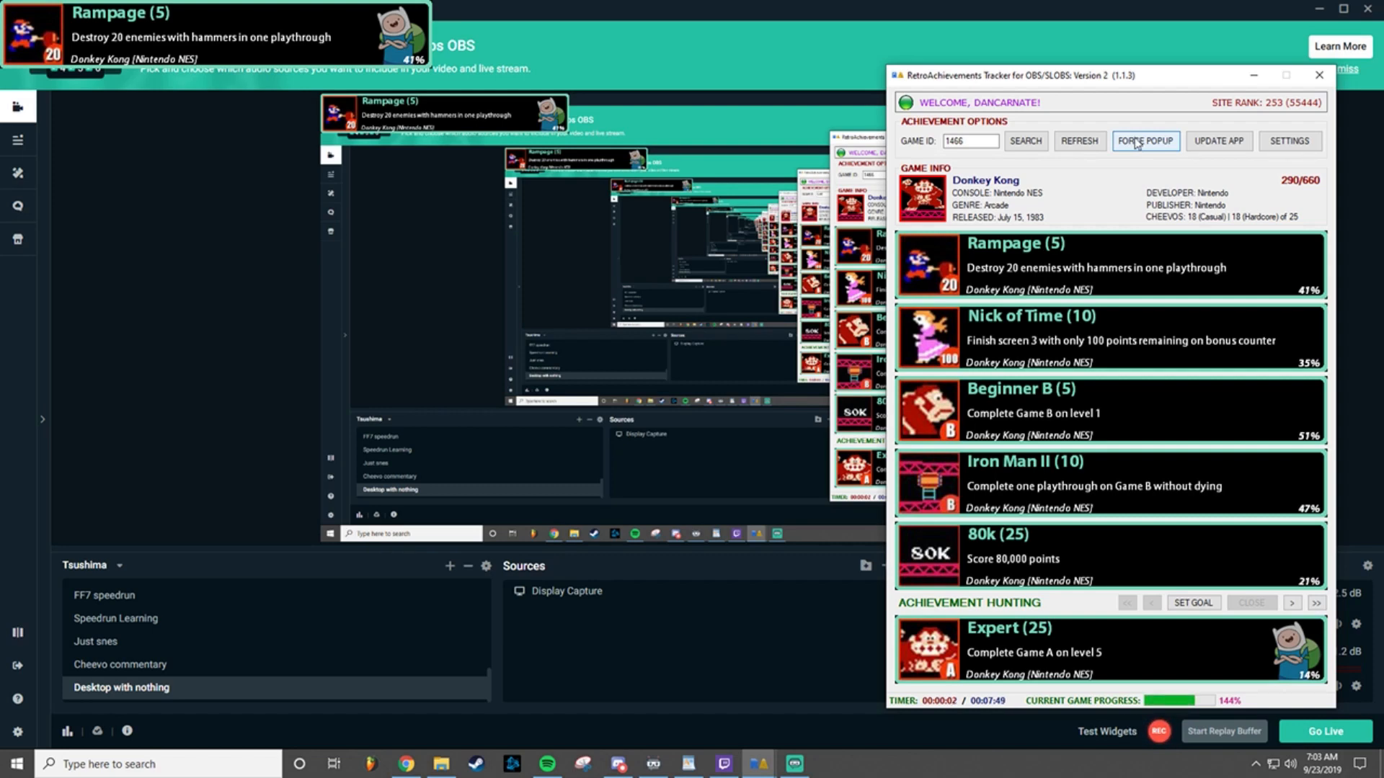
pyautogui.click(1276, 144)
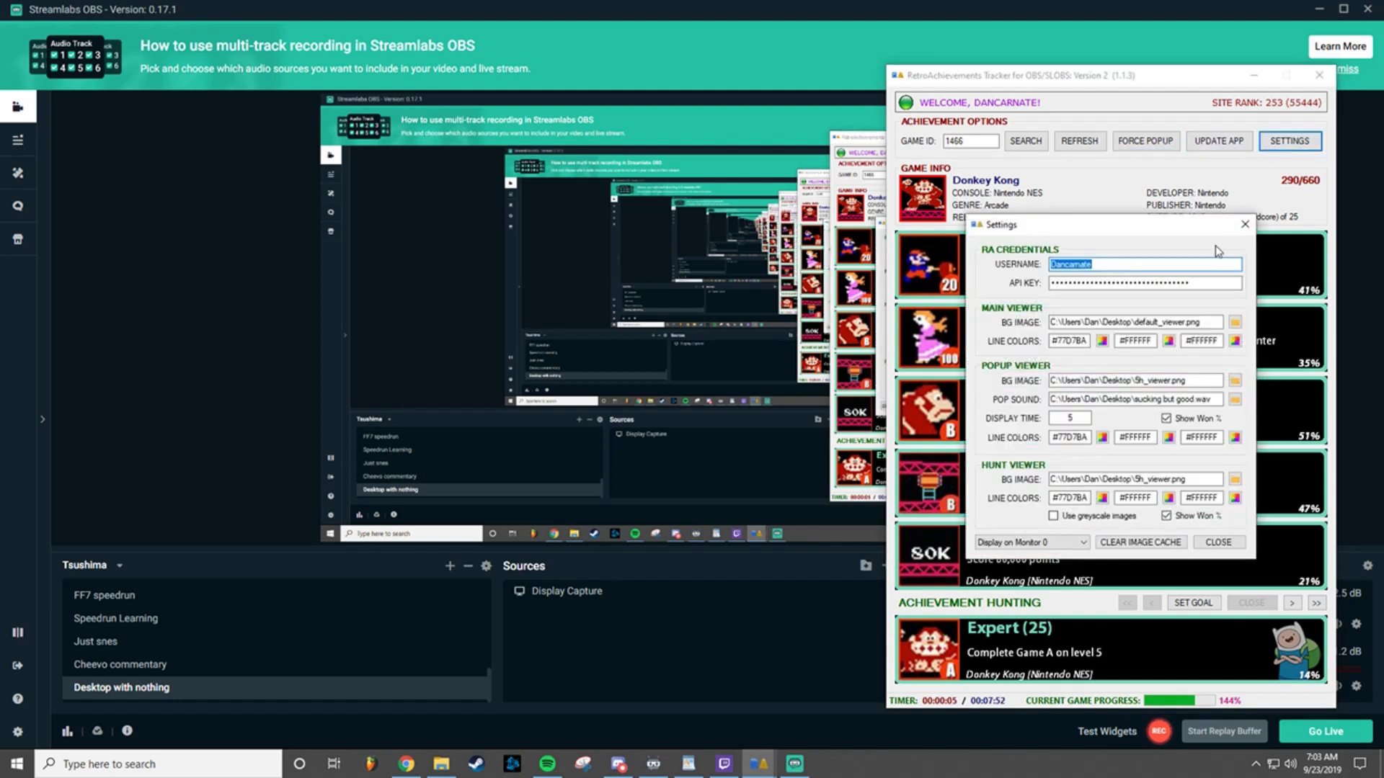
pyautogui.doubleClick(1083, 419)
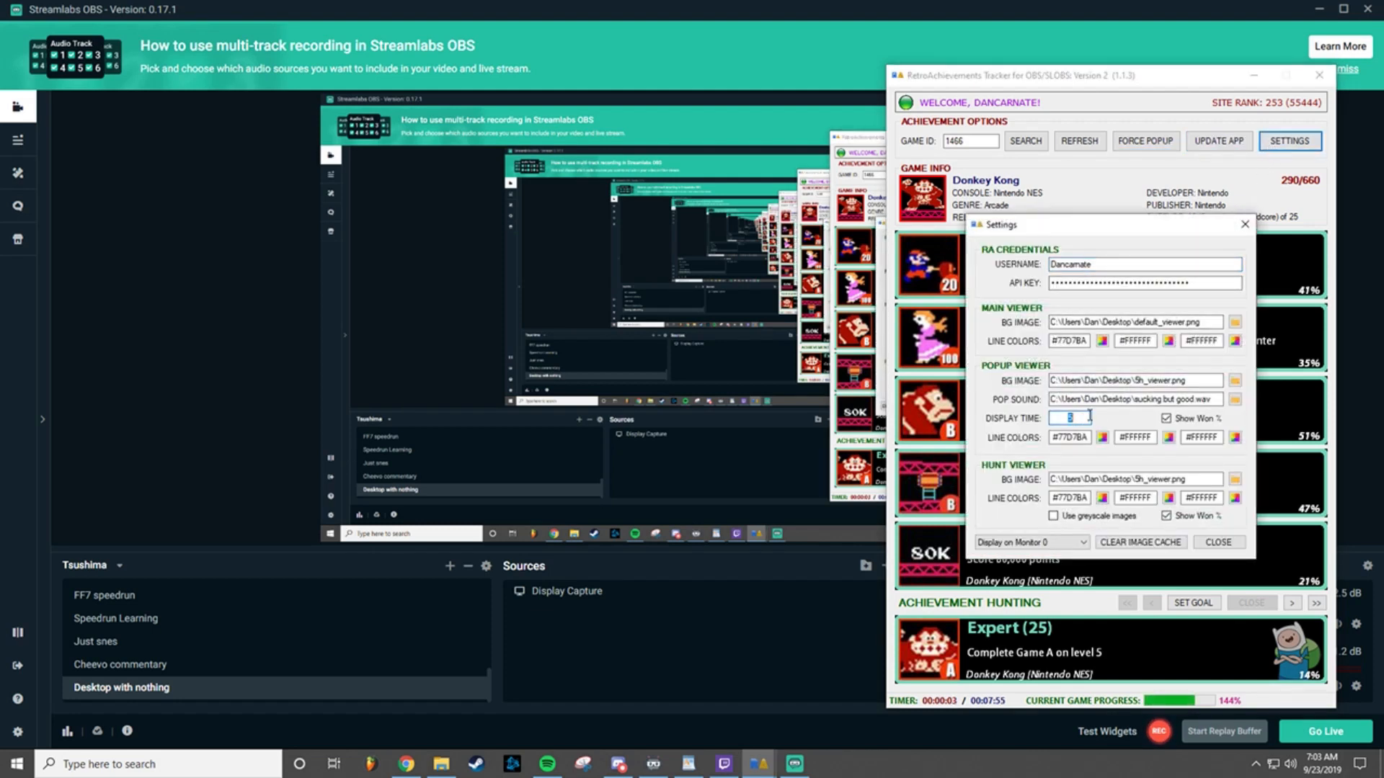
pyautogui.write('120')
pyautogui.click(1213, 542)
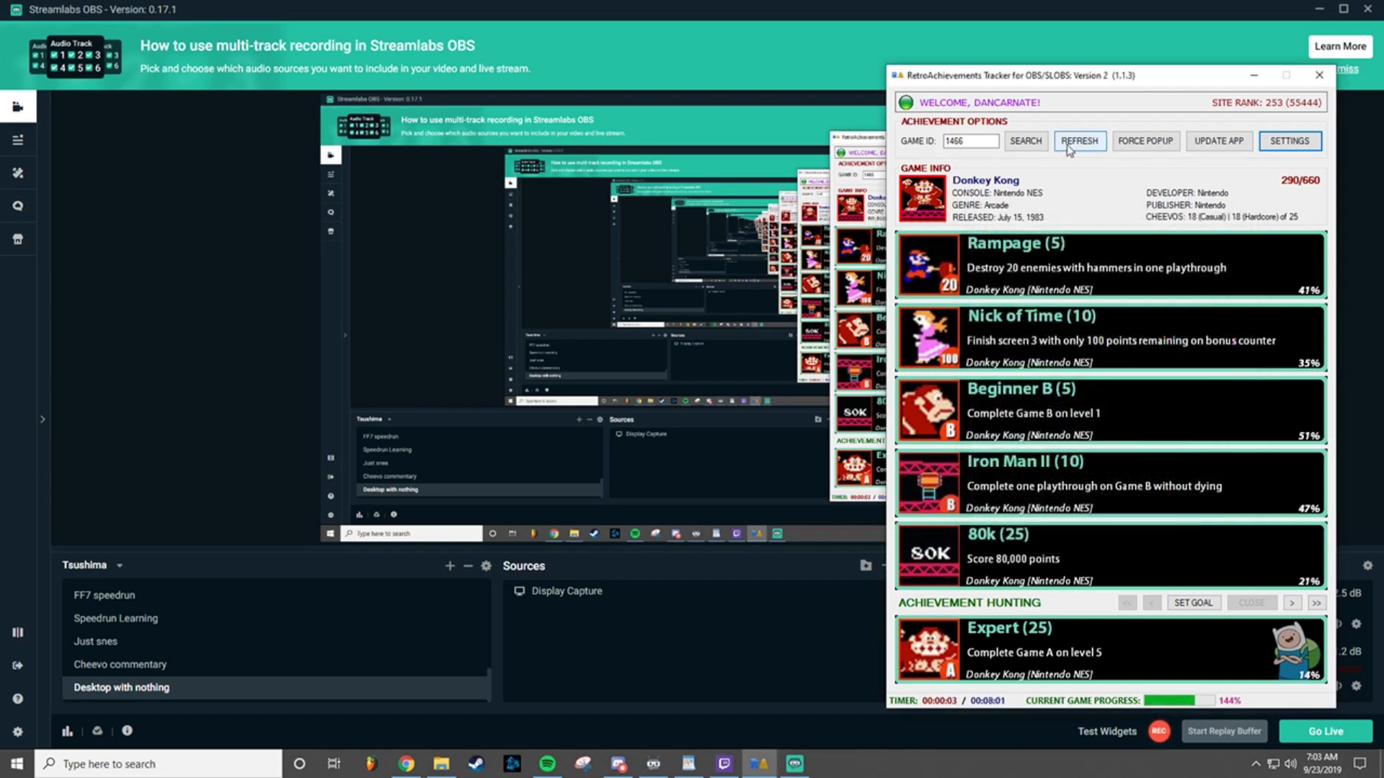
pyautogui.click(1155, 149)
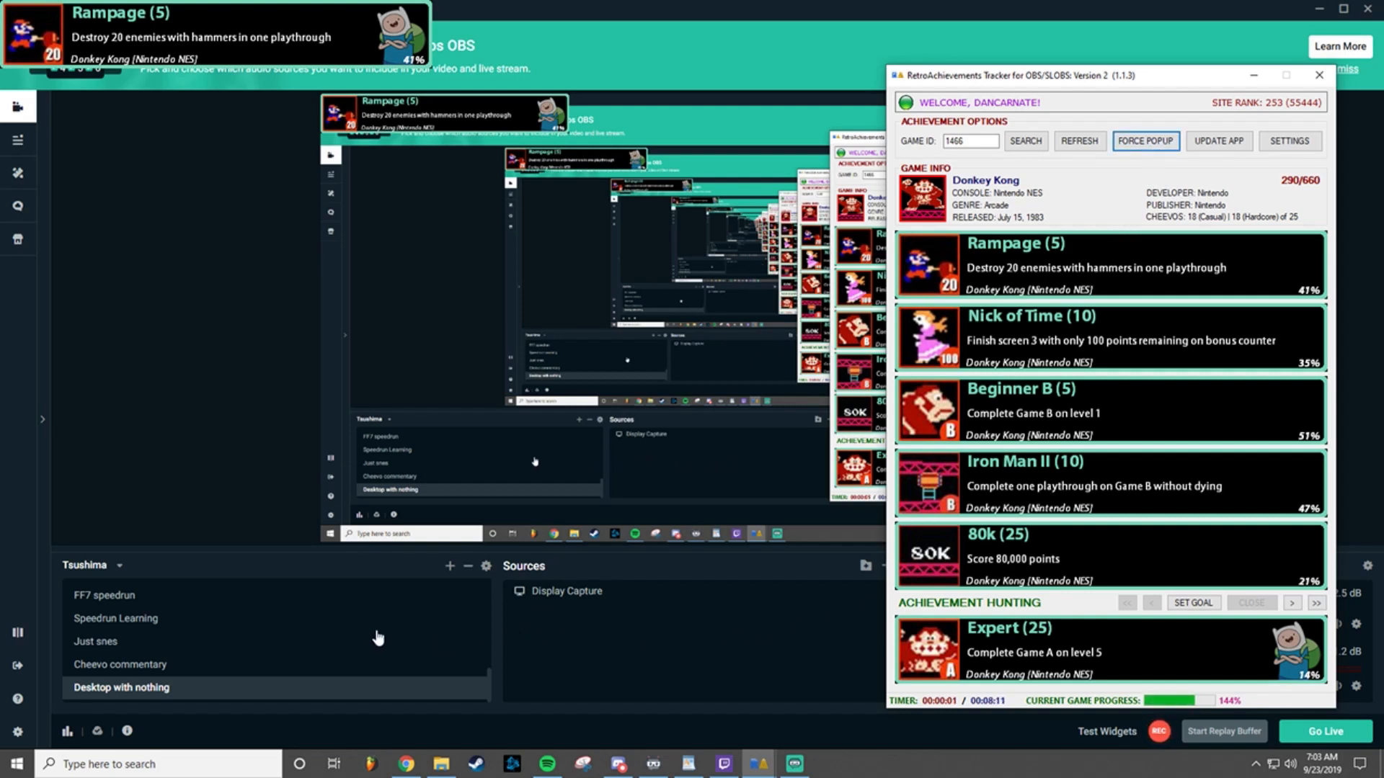
# Step: In Streamlabs OBS, add a new Window Capture source named "Retro Cheevo Popup 2" for the Viewer (Single) popup window
pyautogui.click(736, 577)
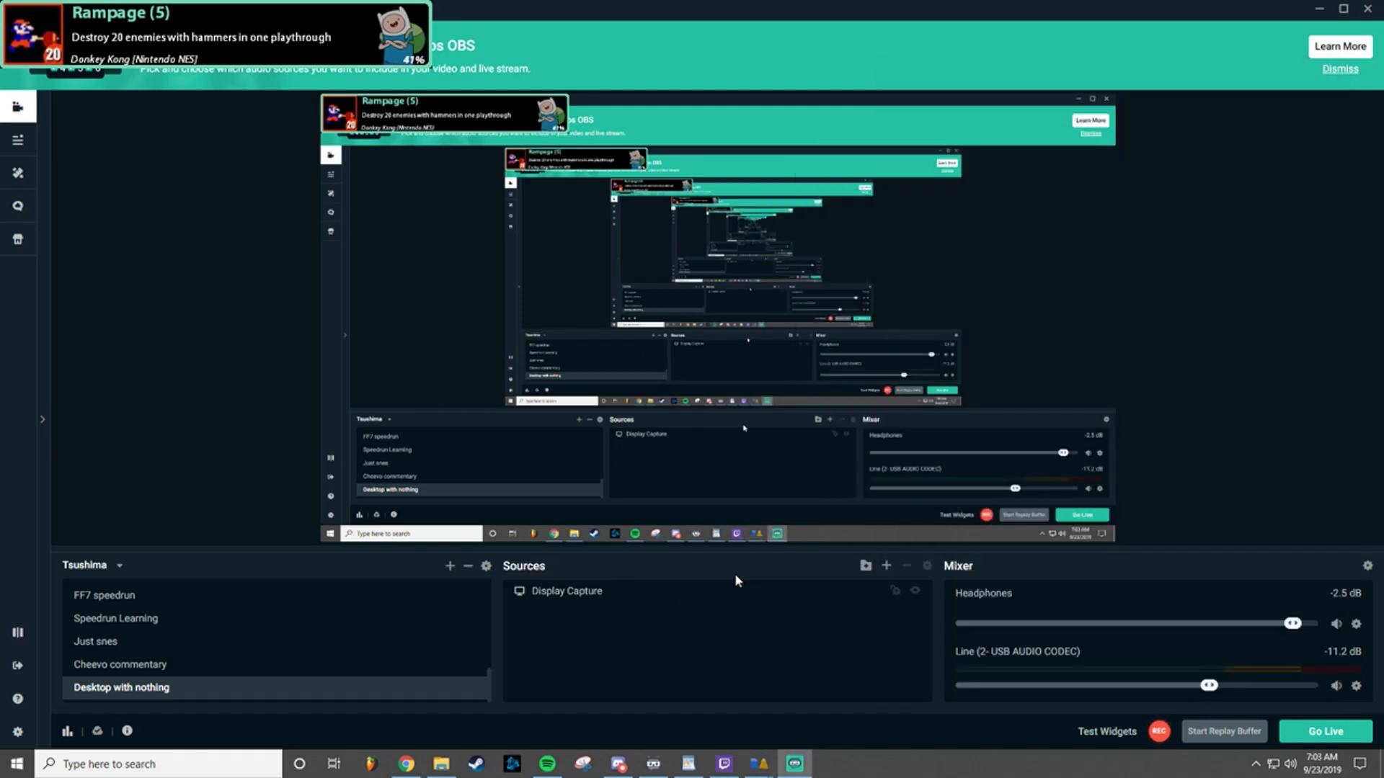
pyautogui.click(887, 568)
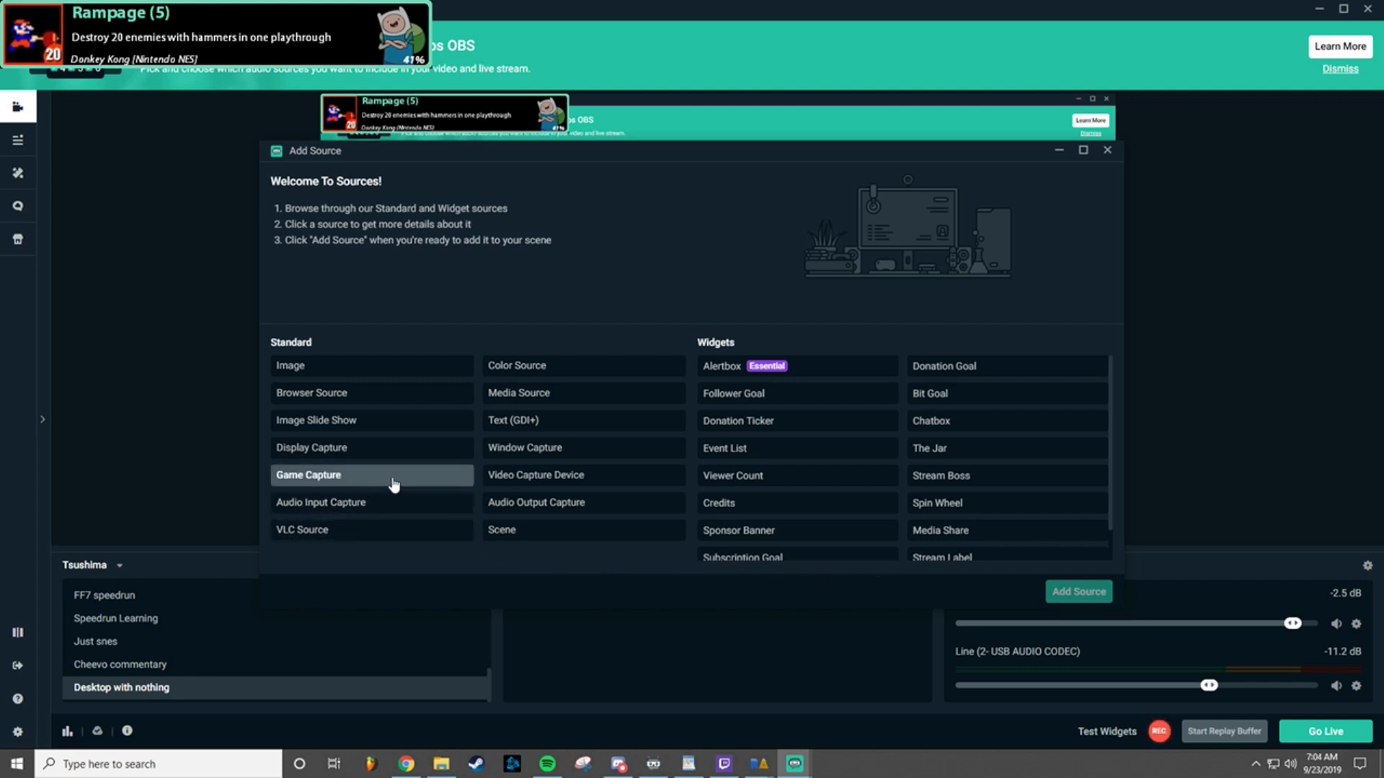
pyautogui.click(527, 449)
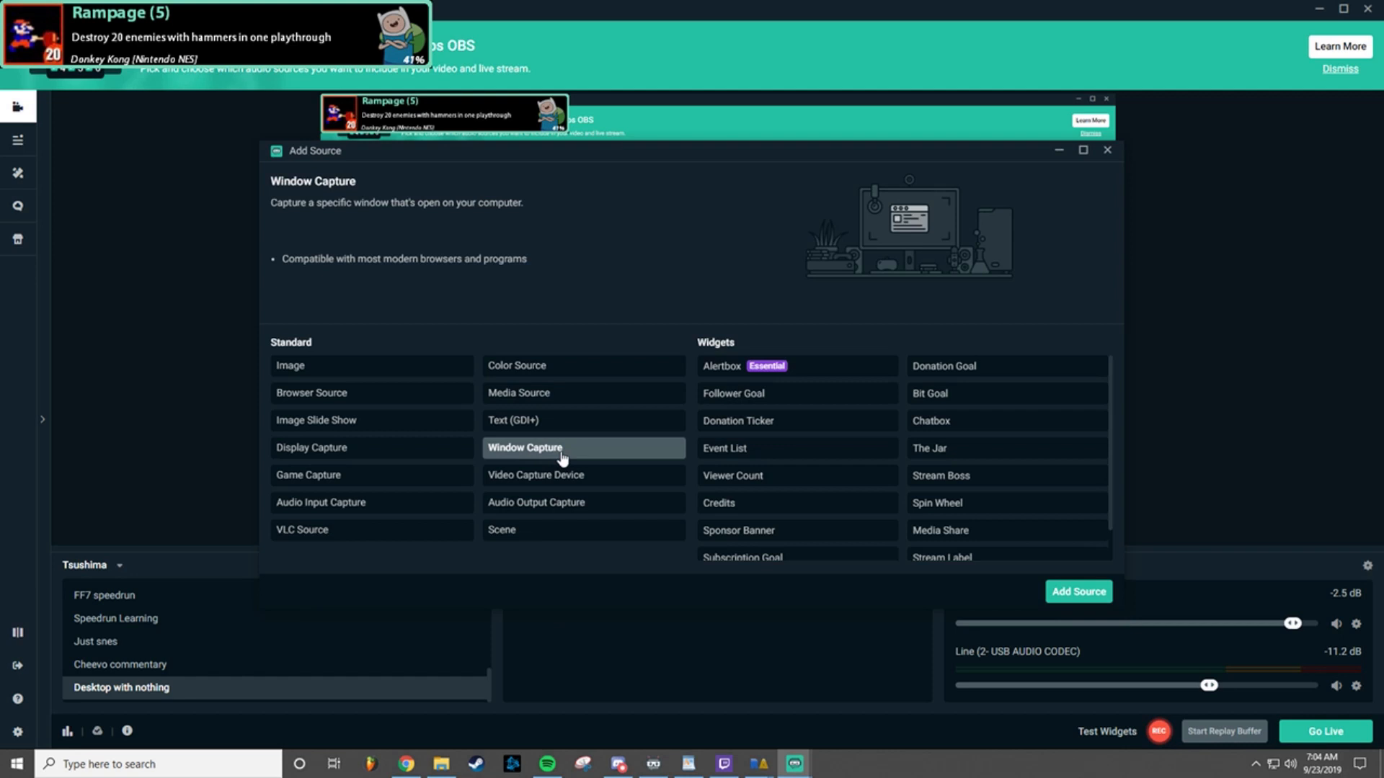
pyautogui.click(1089, 596)
pyautogui.click(623, 473)
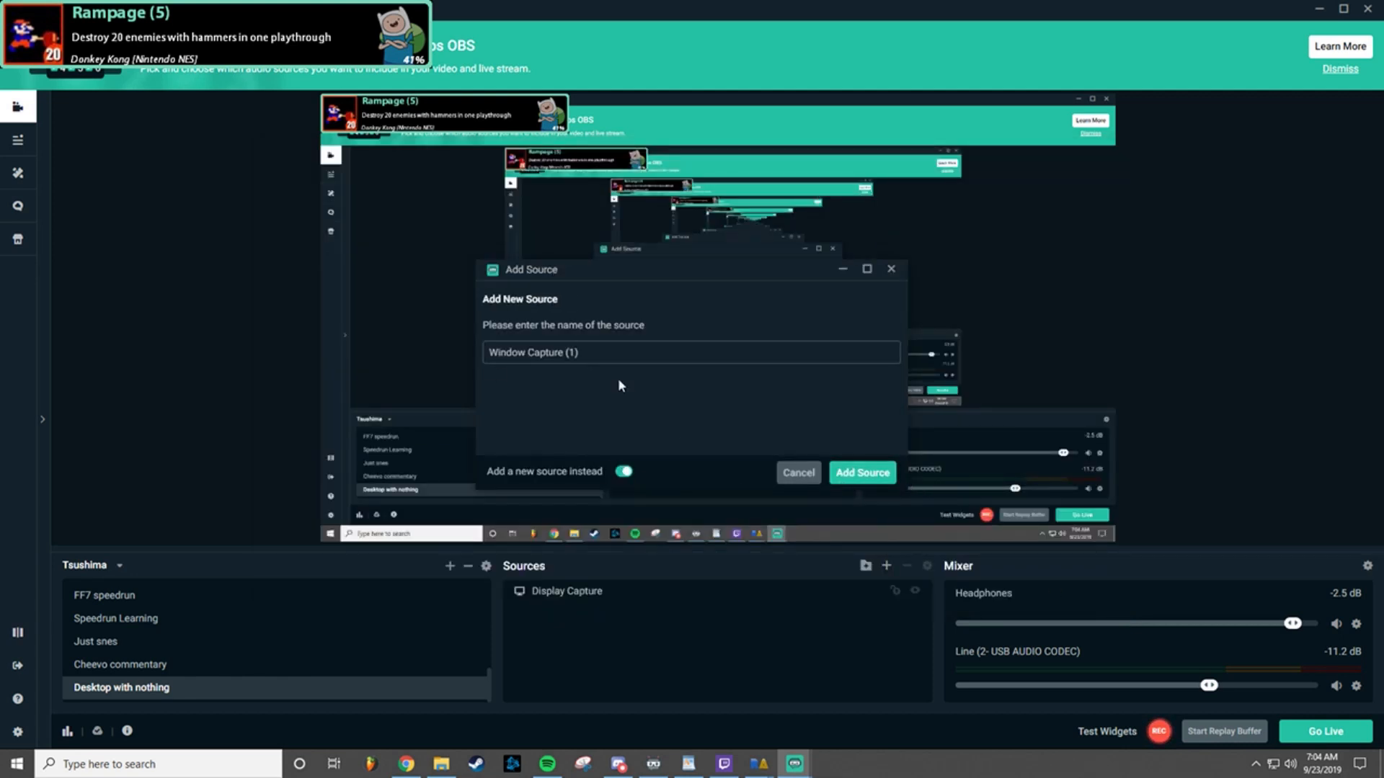
pyautogui.tripleClick(635, 352)
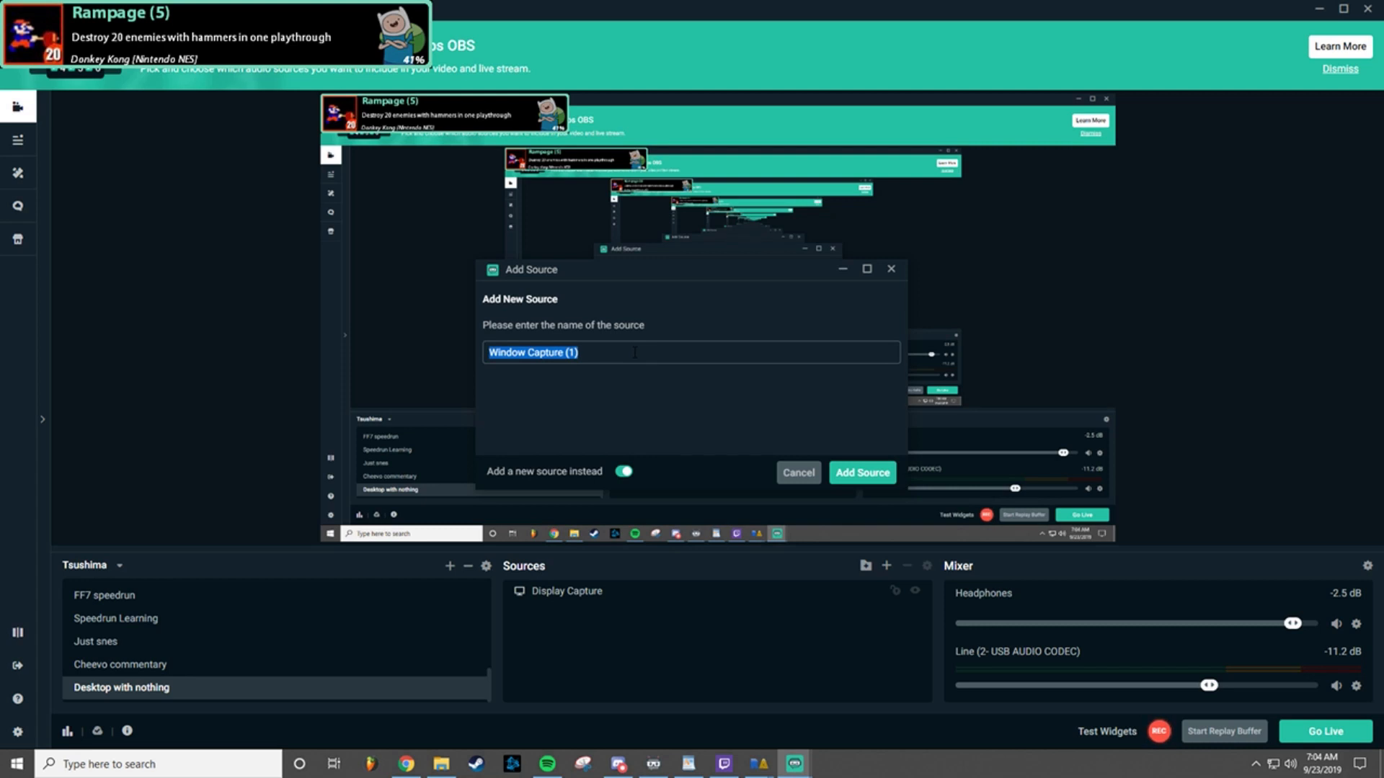
pyautogui.write('Retro Ch')
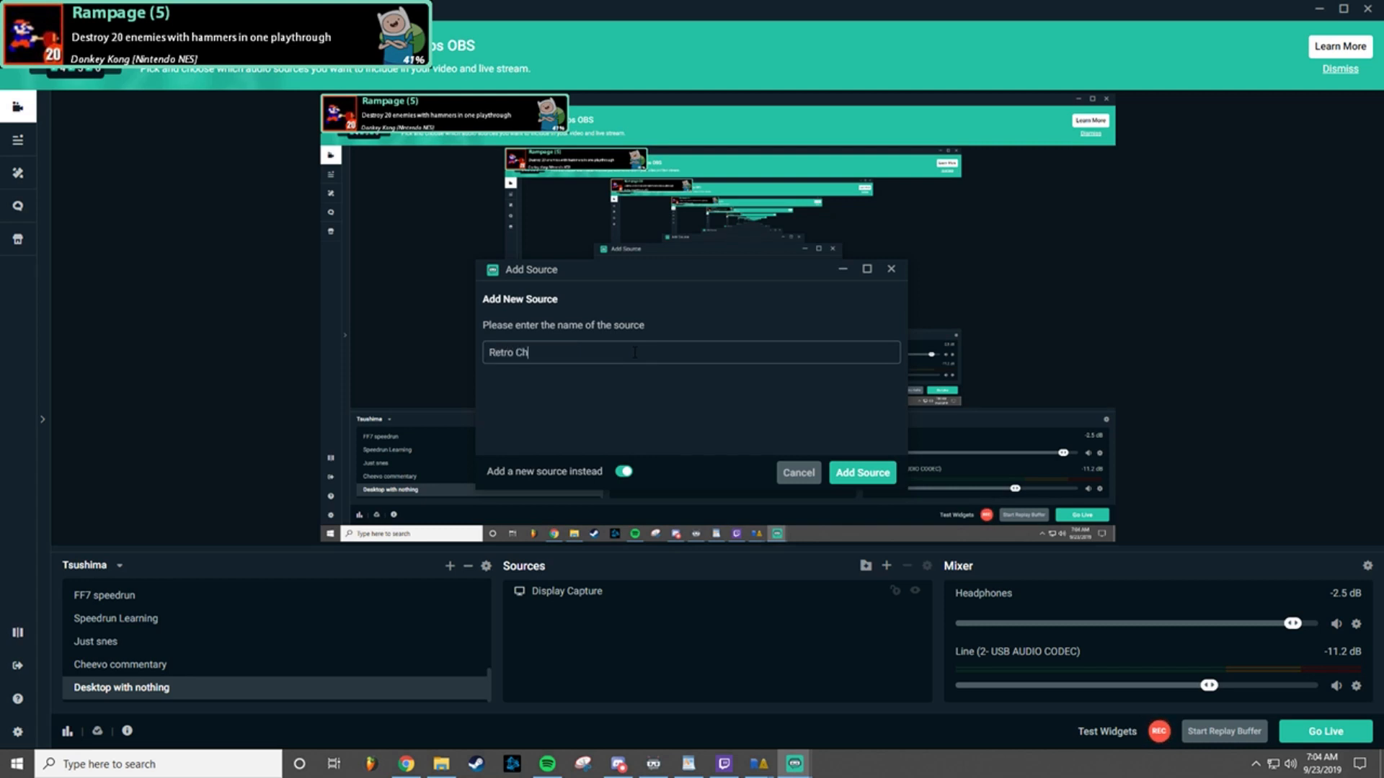
pyautogui.write('eevo Popup 2')
pyautogui.click(857, 473)
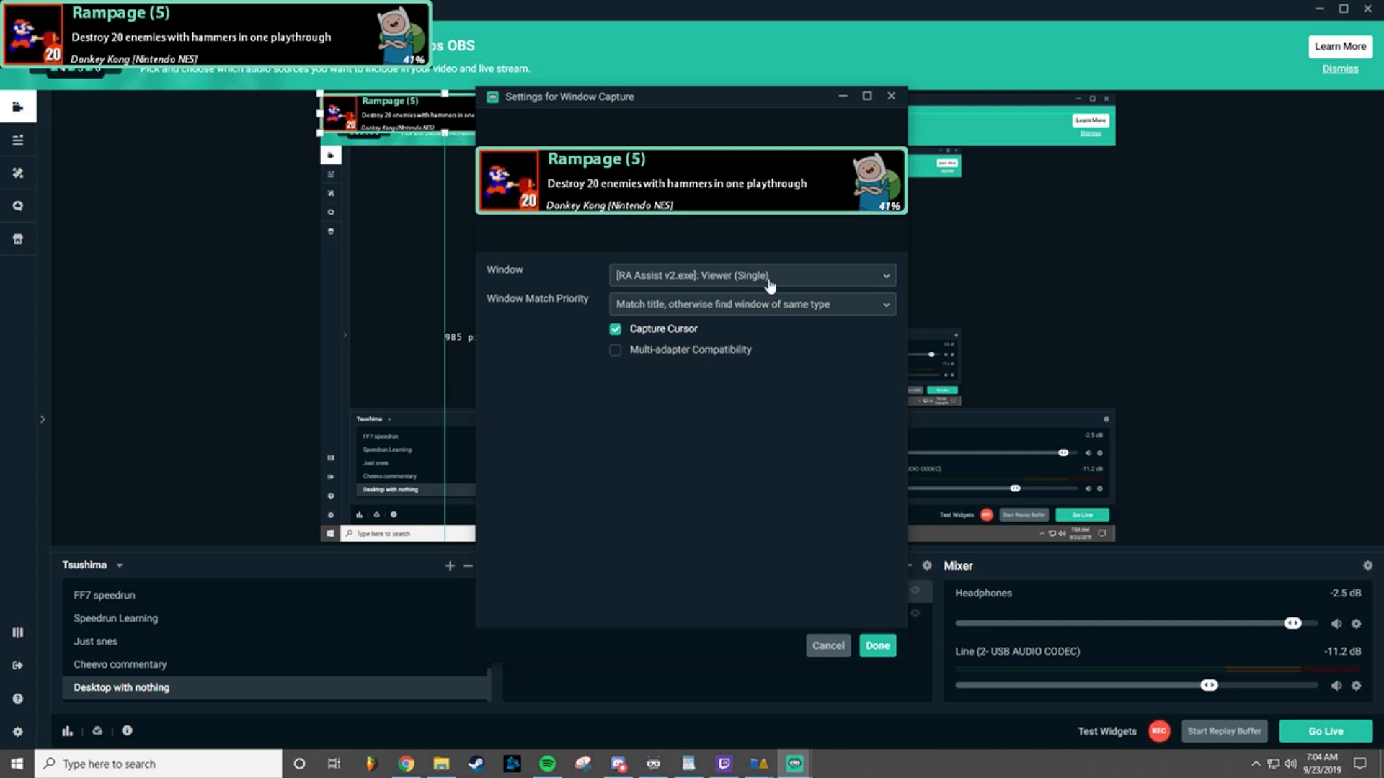
pyautogui.click(832, 646)
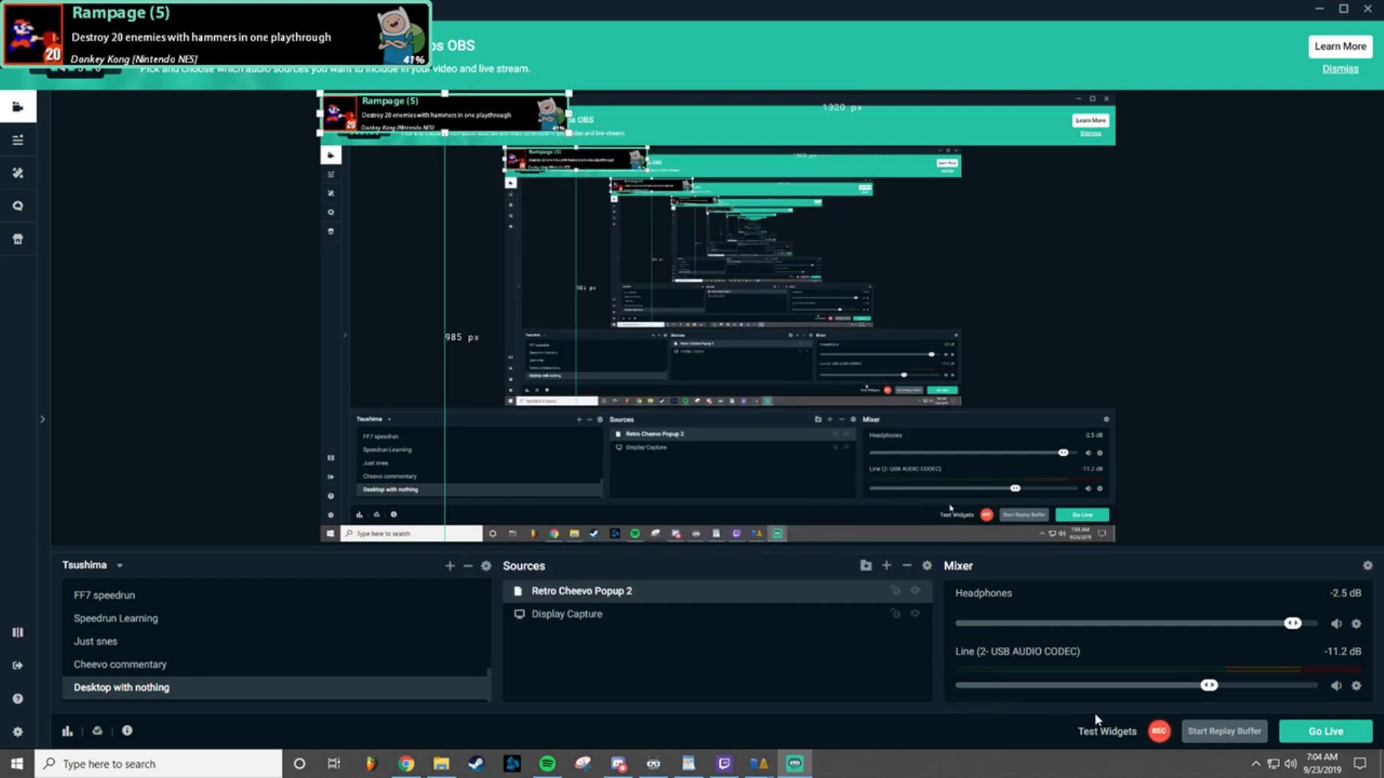
# Step: Switch to RetroAchievements Tracker and set the popup viewer's display time to 5
pyautogui.moveTo(759, 765)
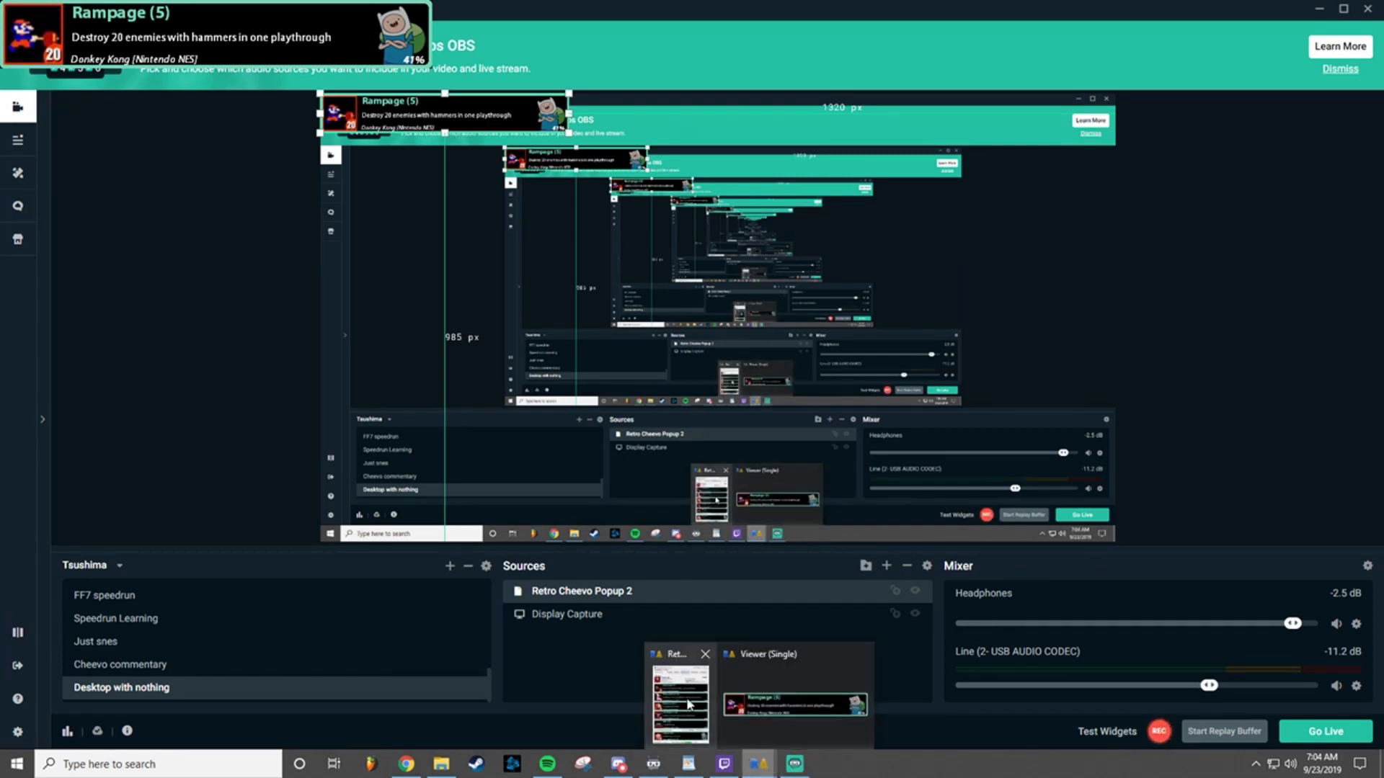
pyautogui.click(689, 705)
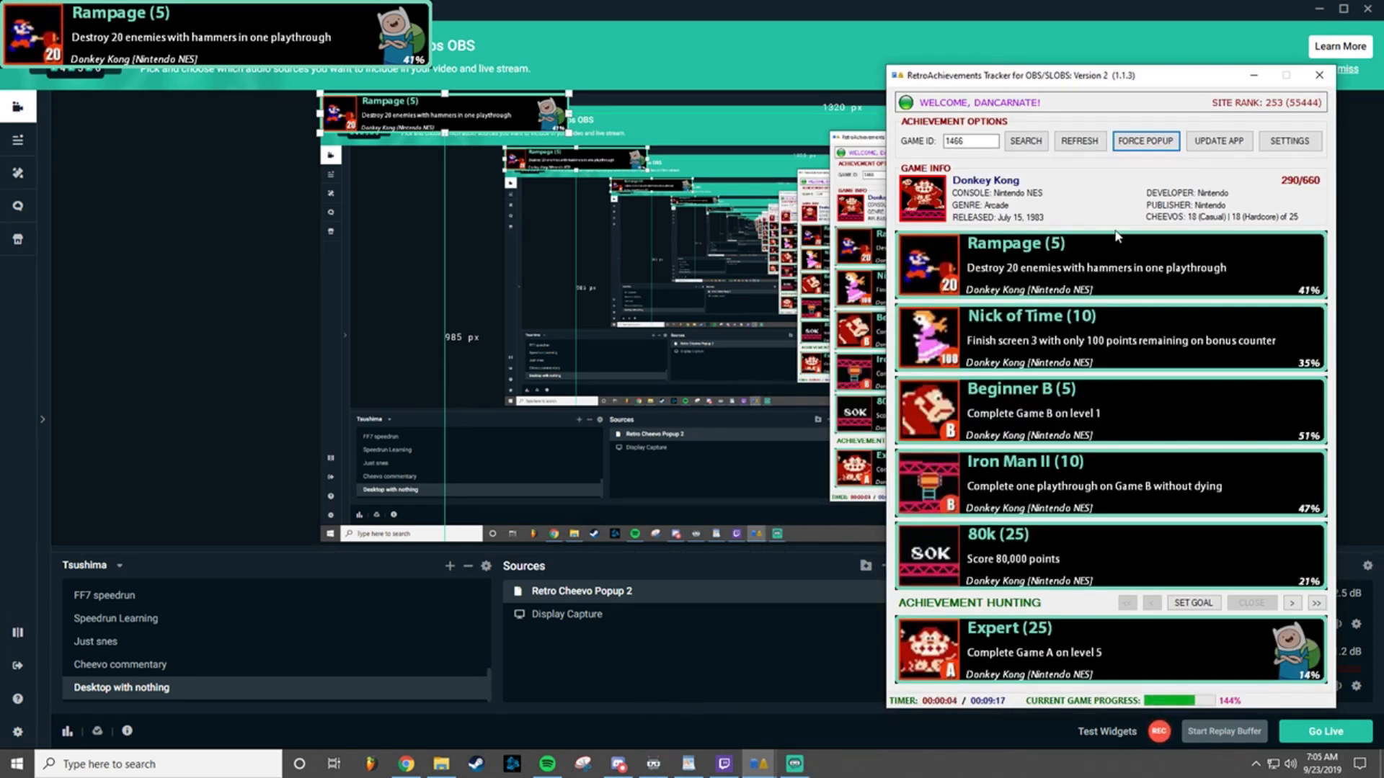
pyautogui.click(1297, 141)
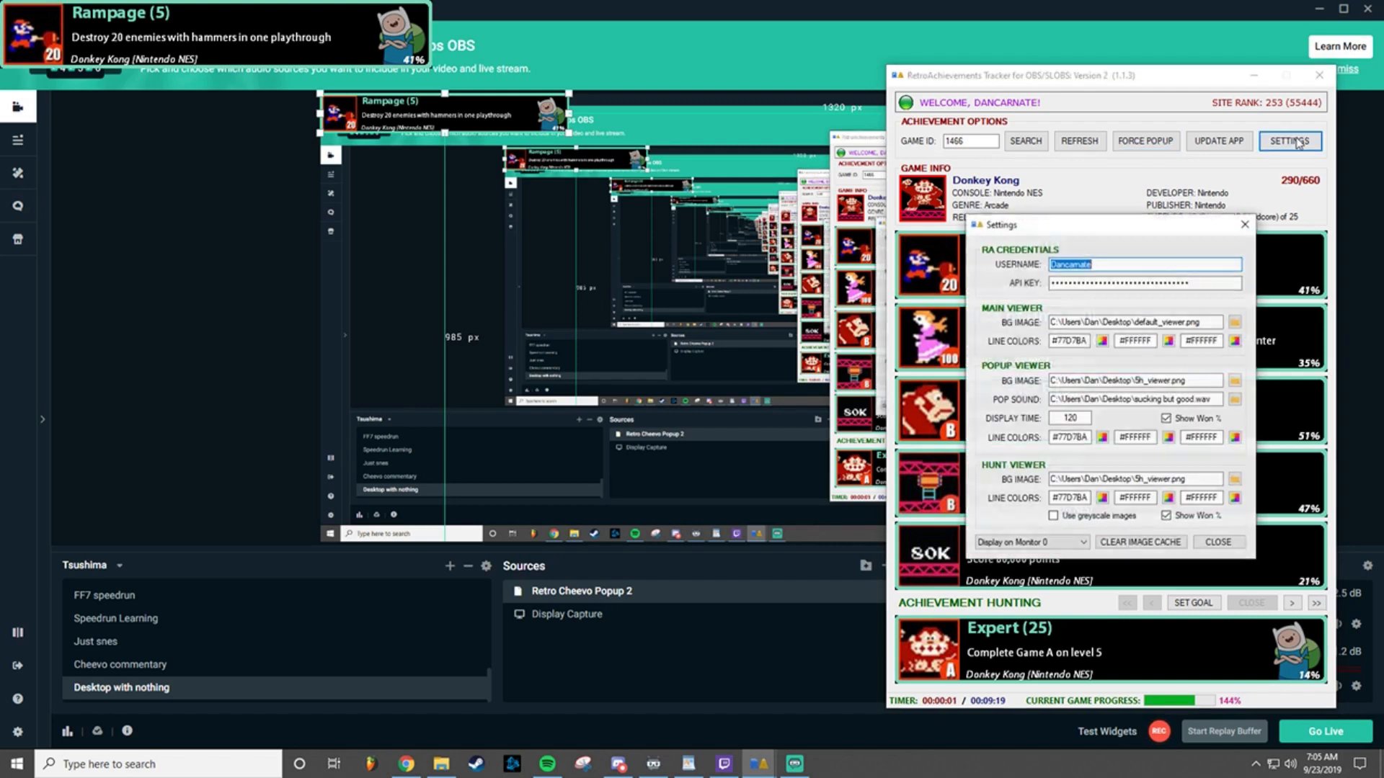
pyautogui.doubleClick(1057, 419)
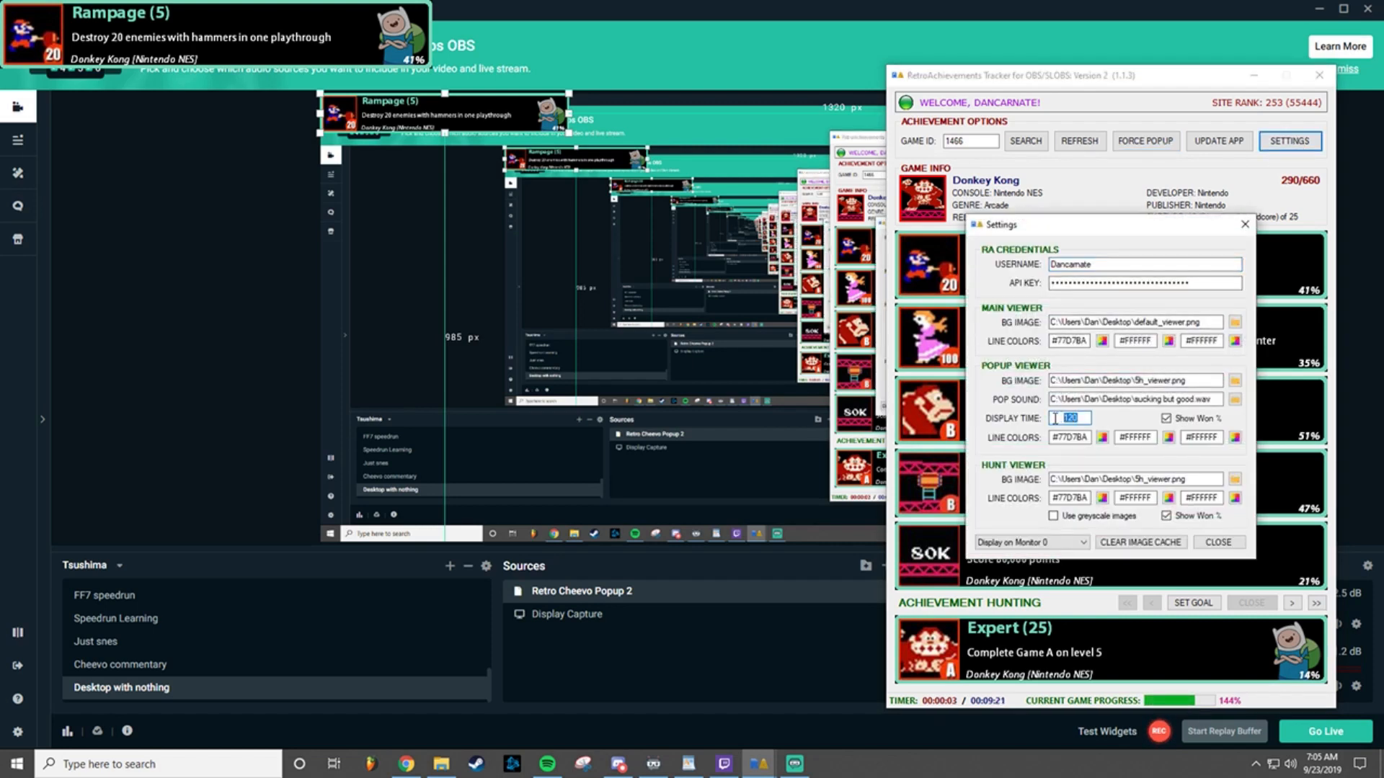
pyautogui.write('5')
pyautogui.click(1223, 544)
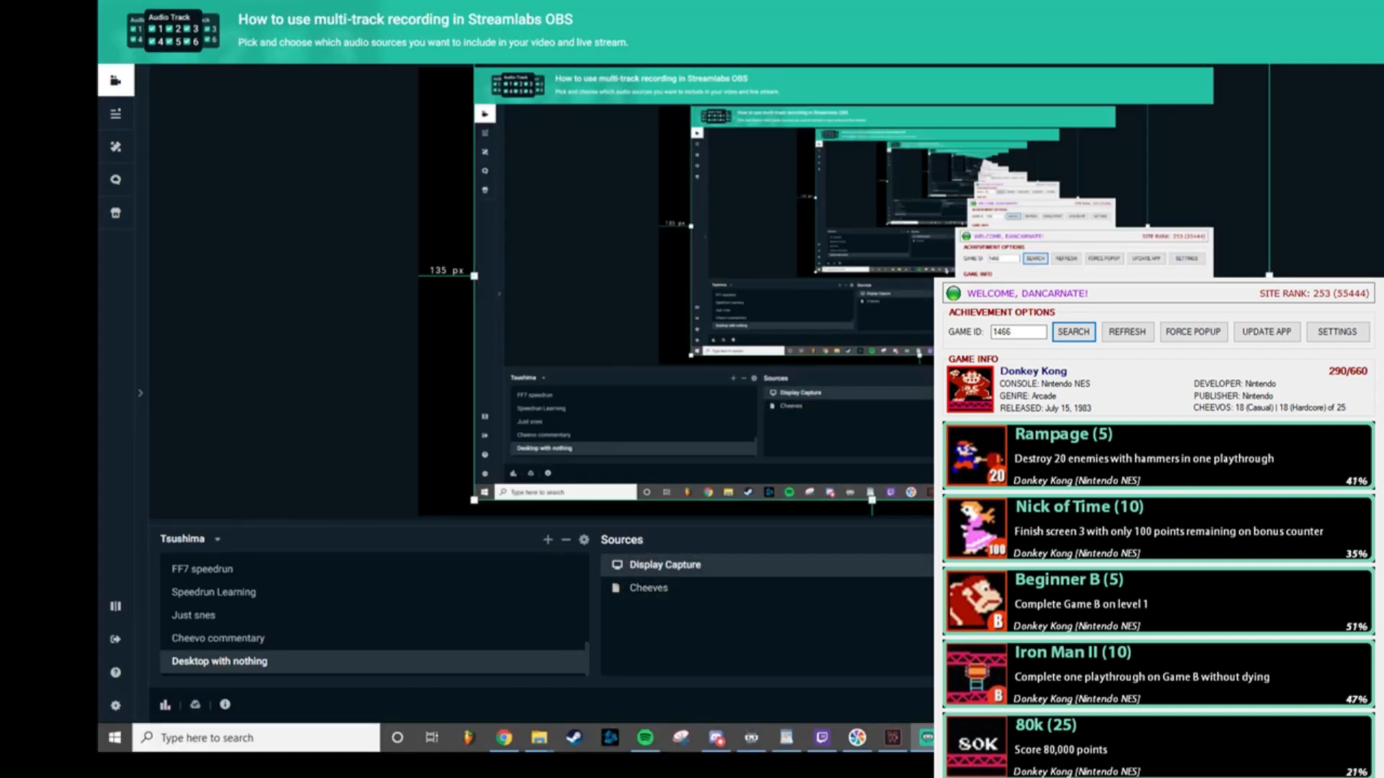
# Step: Hide the Cheeves source in the Desktop with nothing scene and open its source filters
pyautogui.moveTo(1110, 292); pyautogui.dragTo(1056, 306)
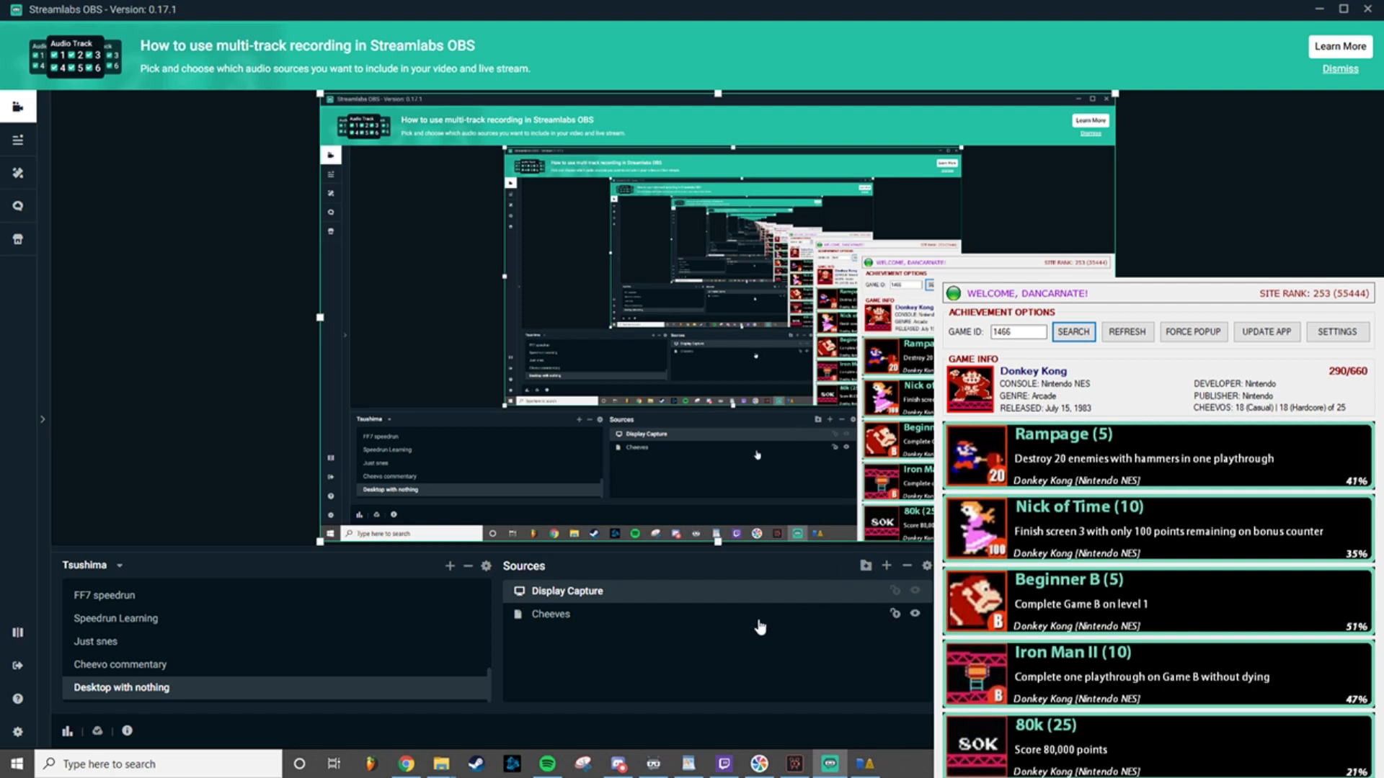
pyautogui.click(916, 616)
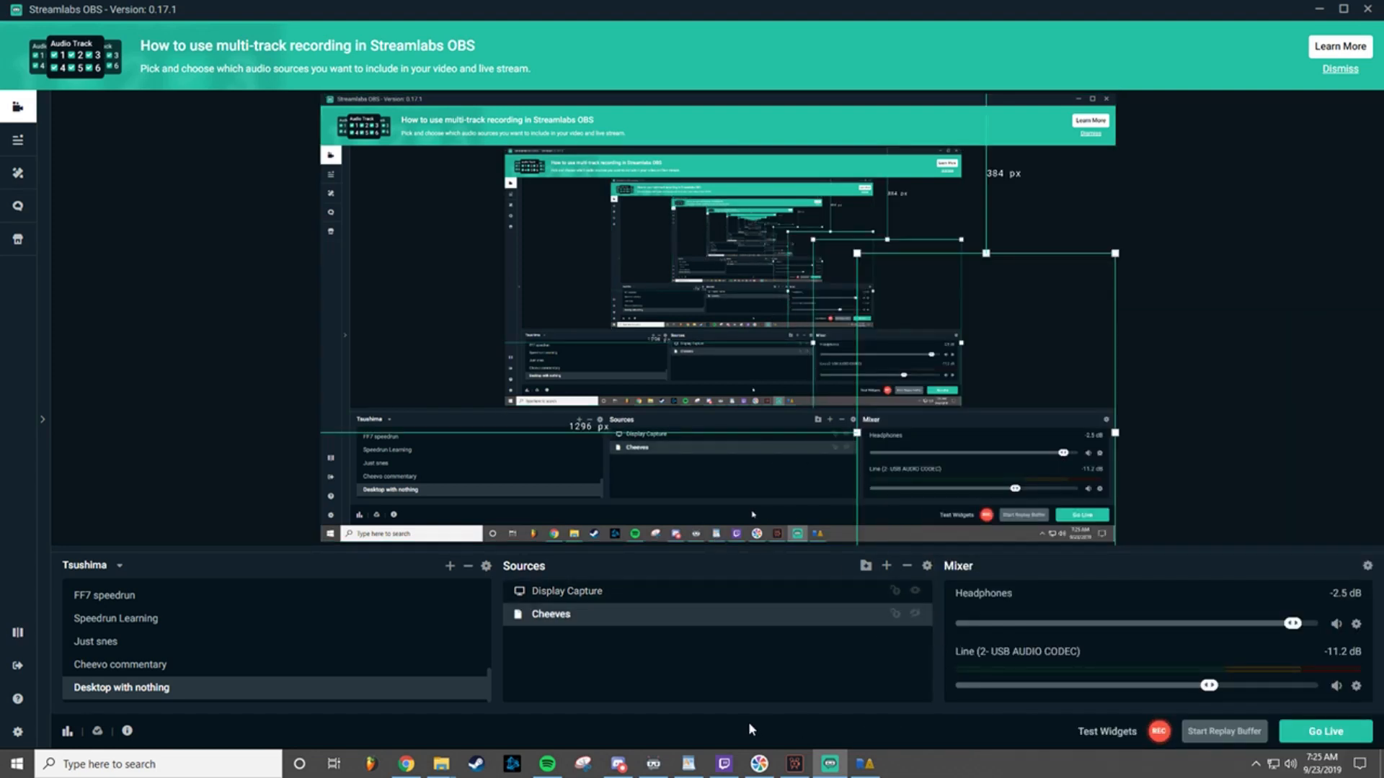
pyautogui.rightClick(554, 625)
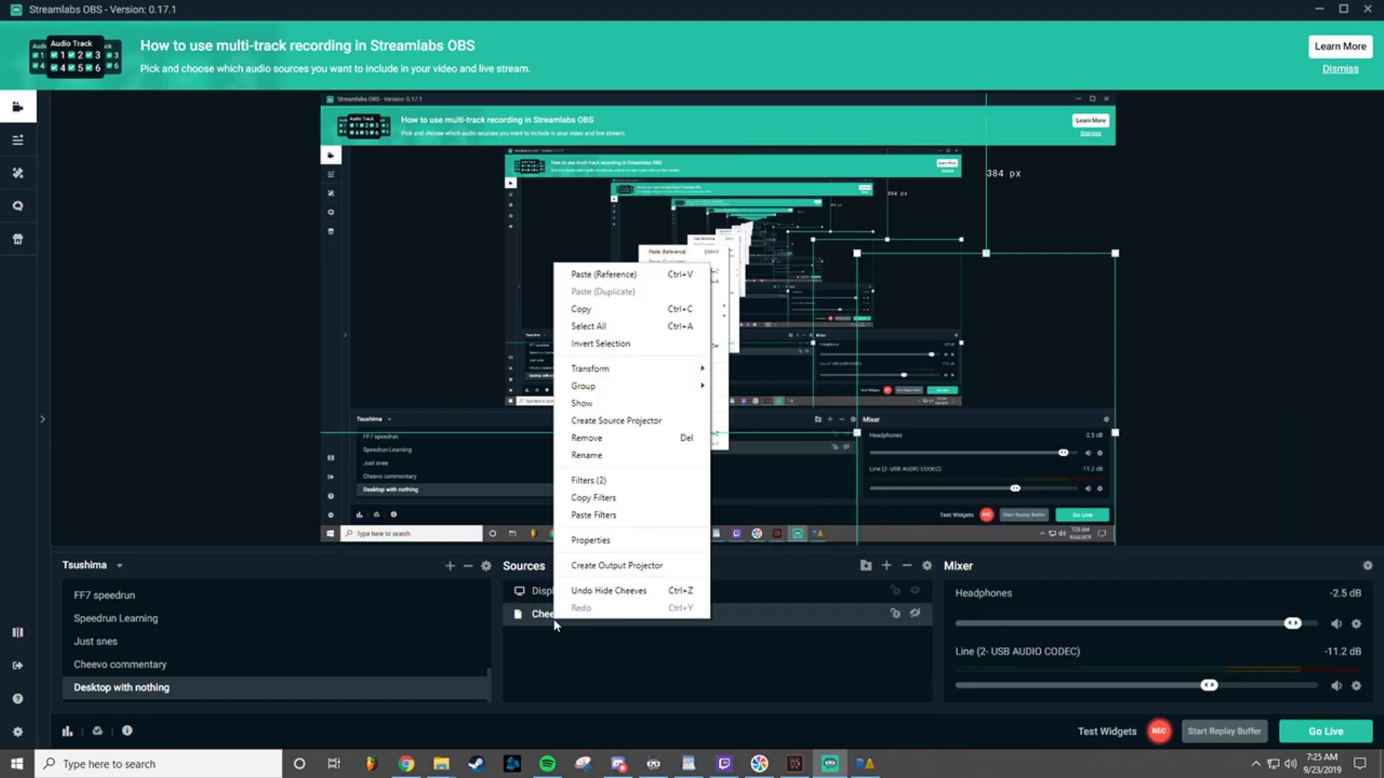
pyautogui.click(610, 481)
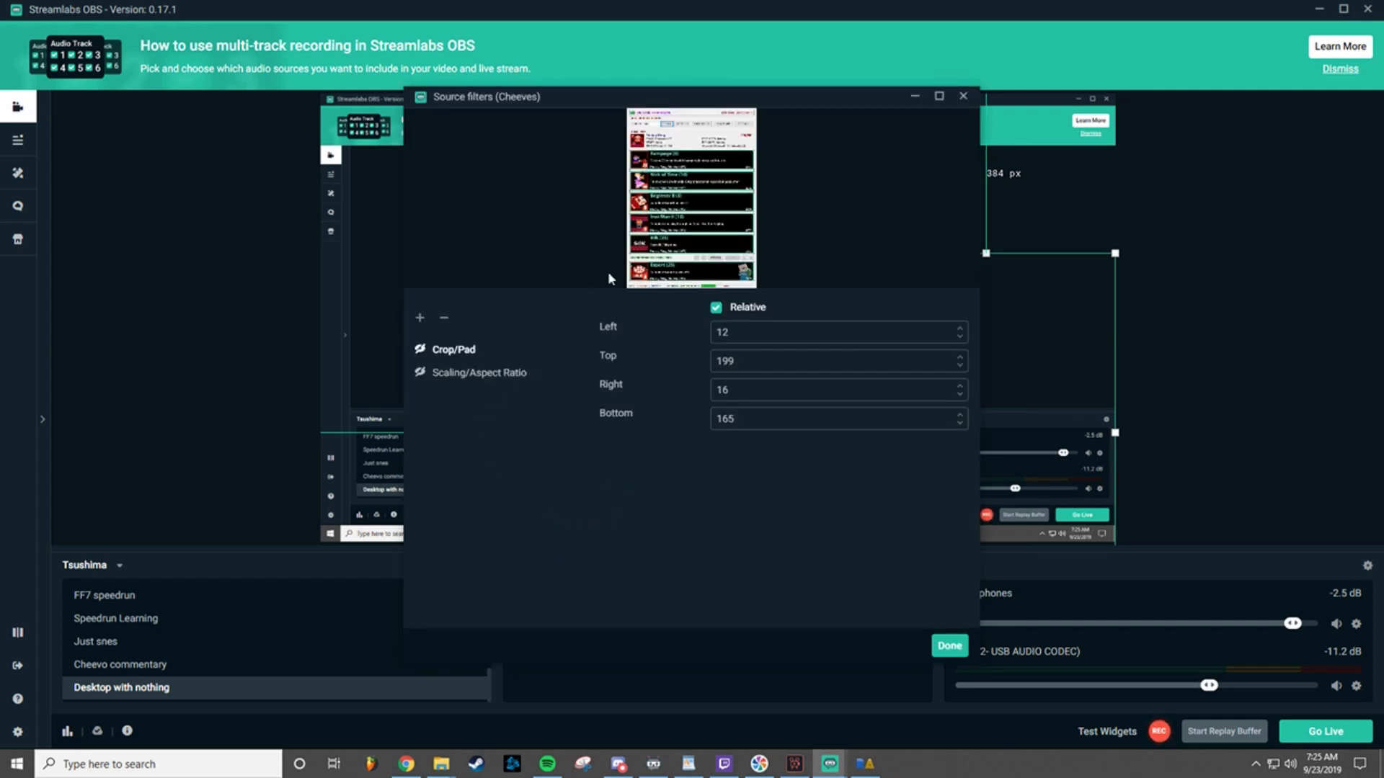
pyautogui.click(420, 318)
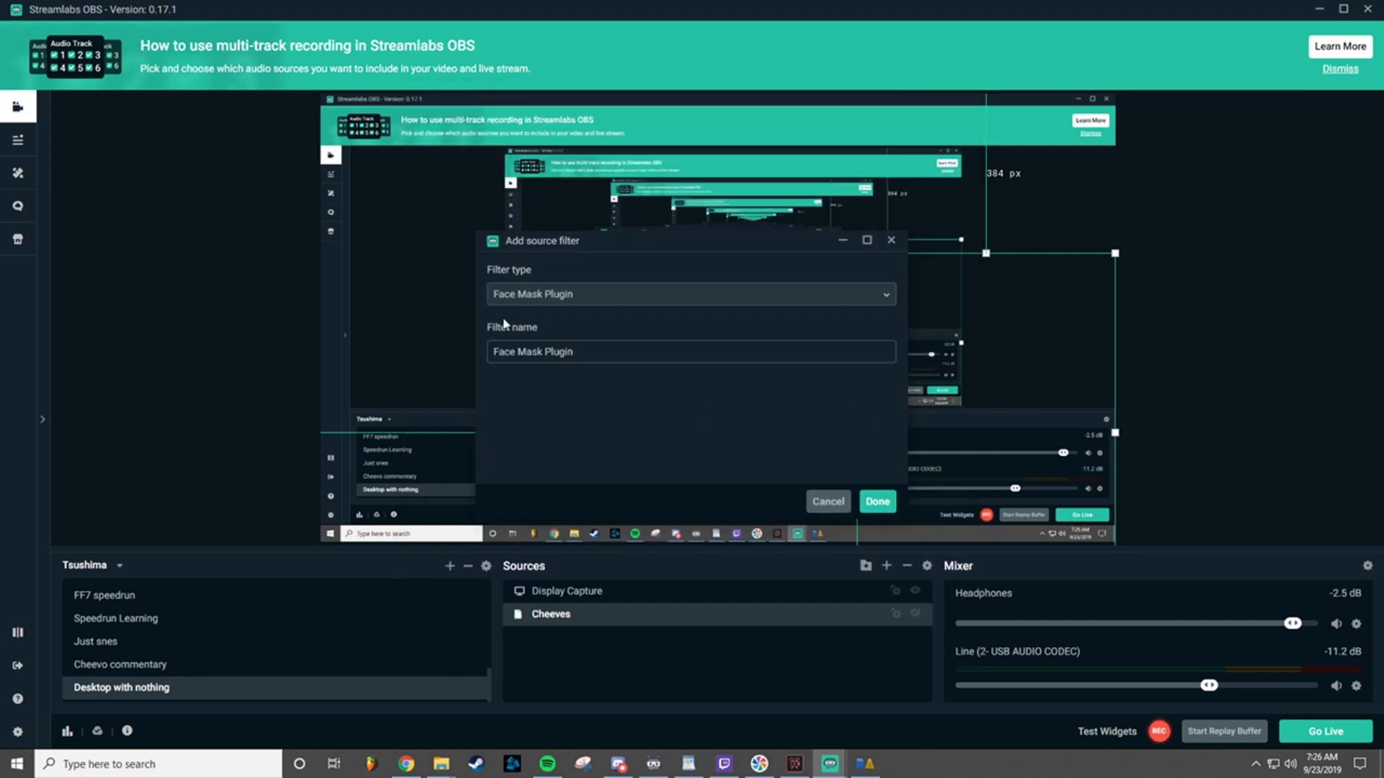
pyautogui.click(546, 301)
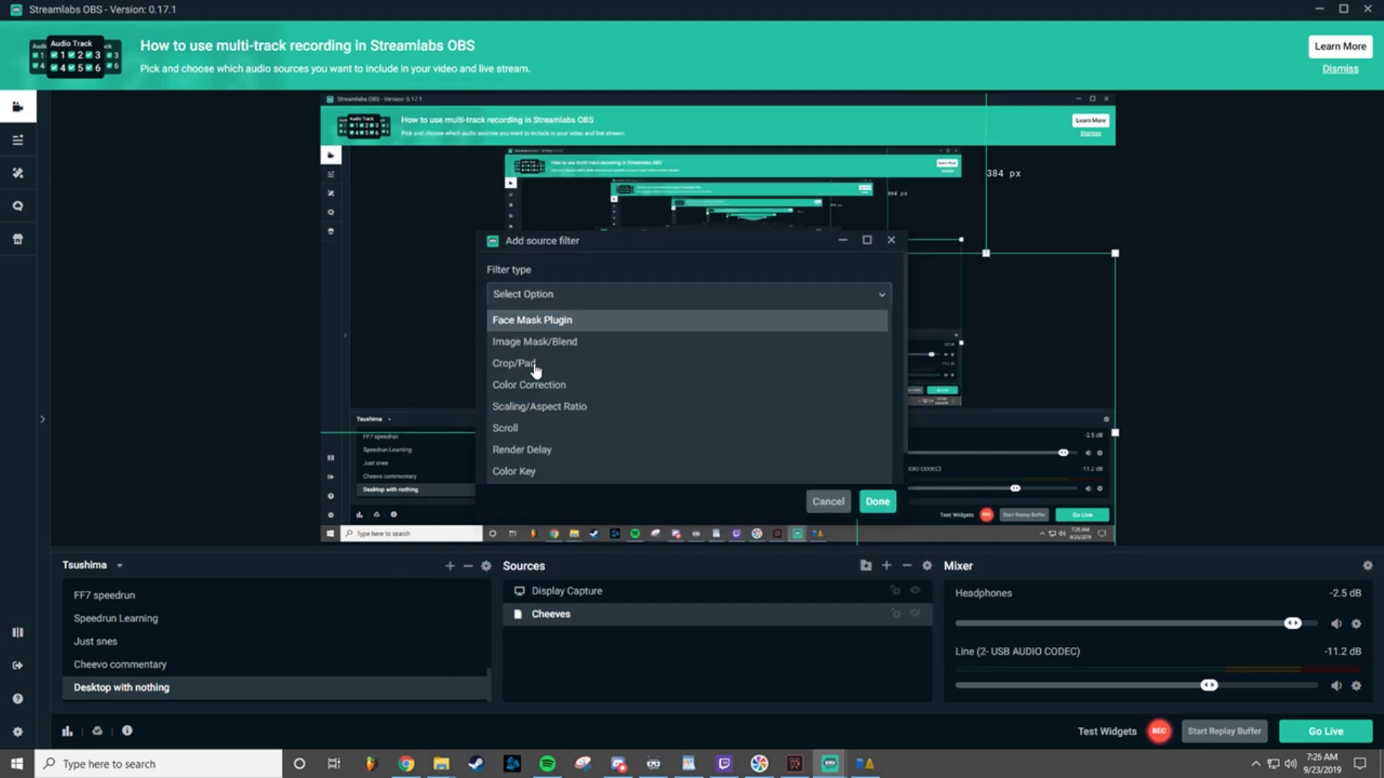
pyautogui.click(829, 503)
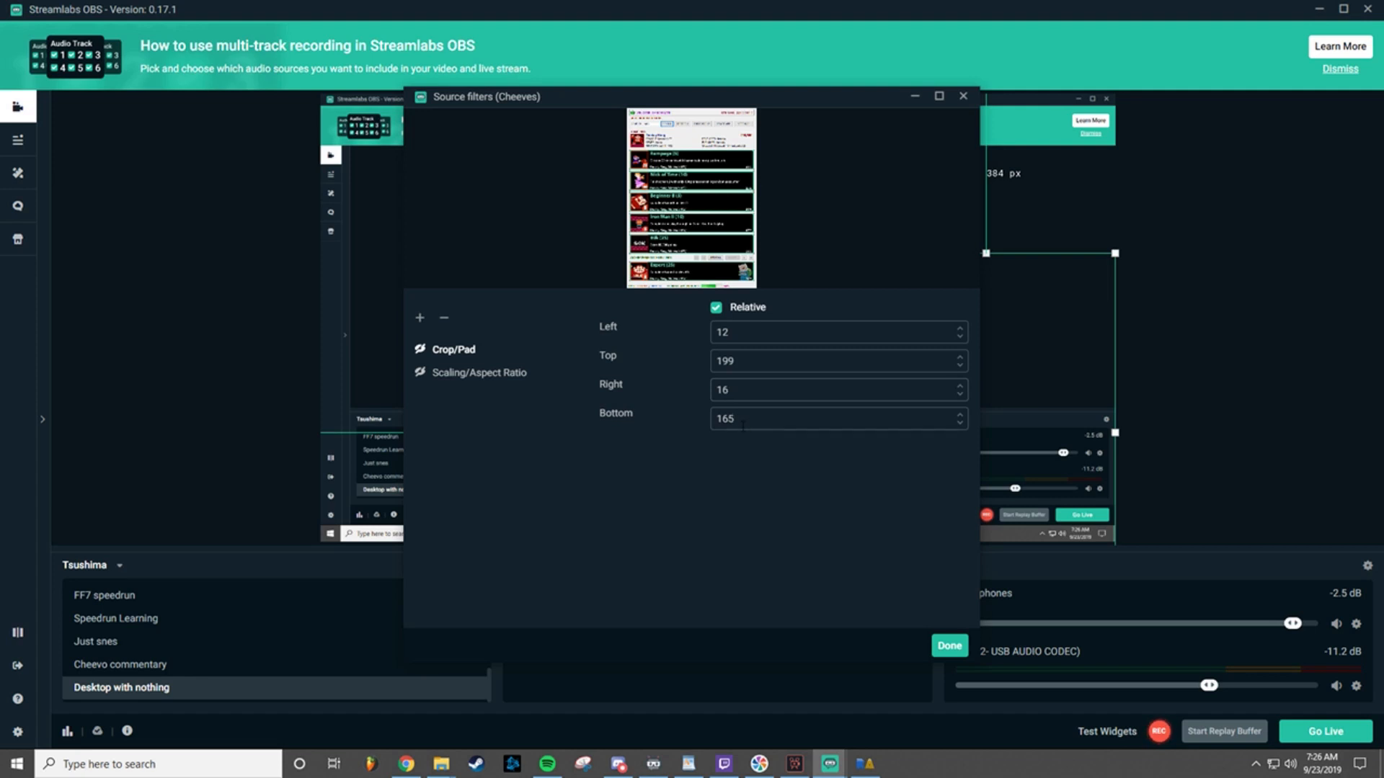
# Step: Enable the existing Crop/Pad filter on the Cheeves source and close the source filters
pyautogui.click(421, 349)
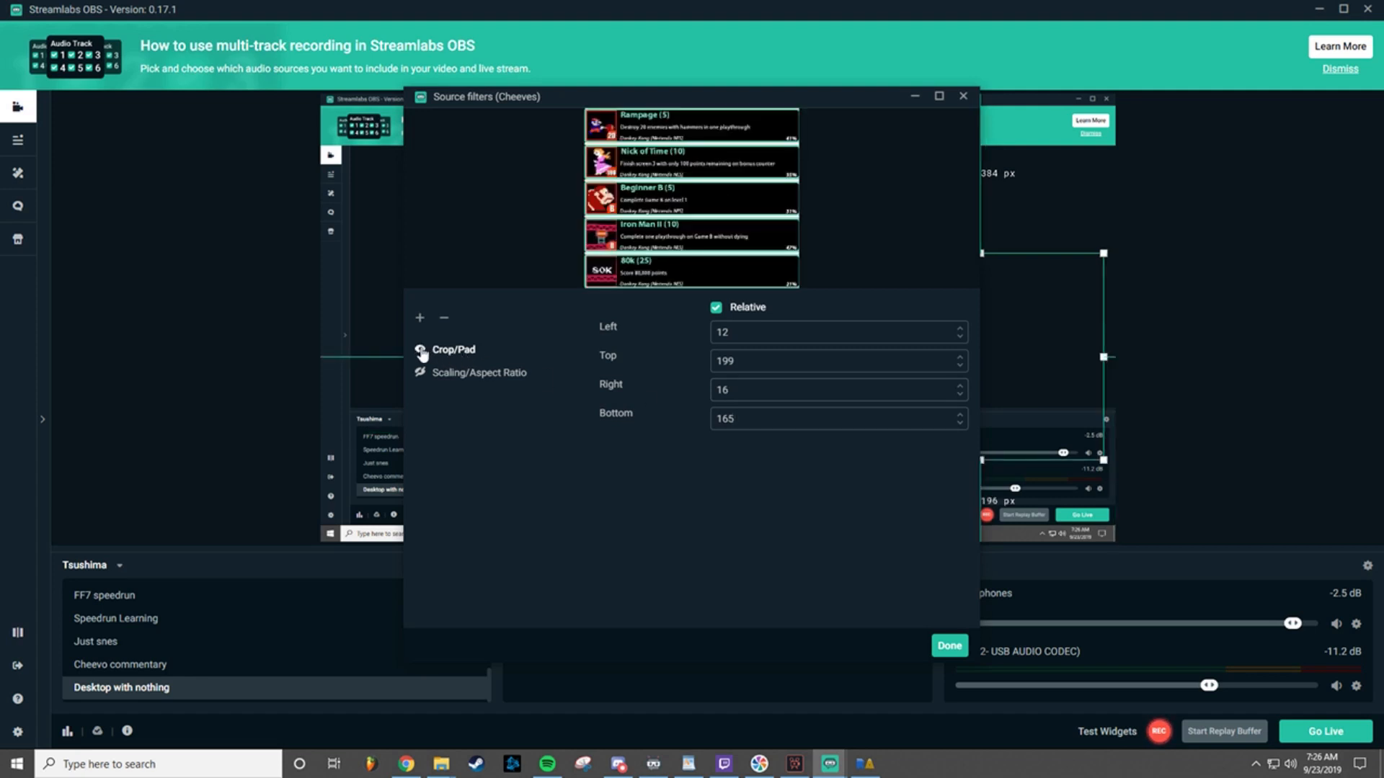
pyautogui.click(950, 646)
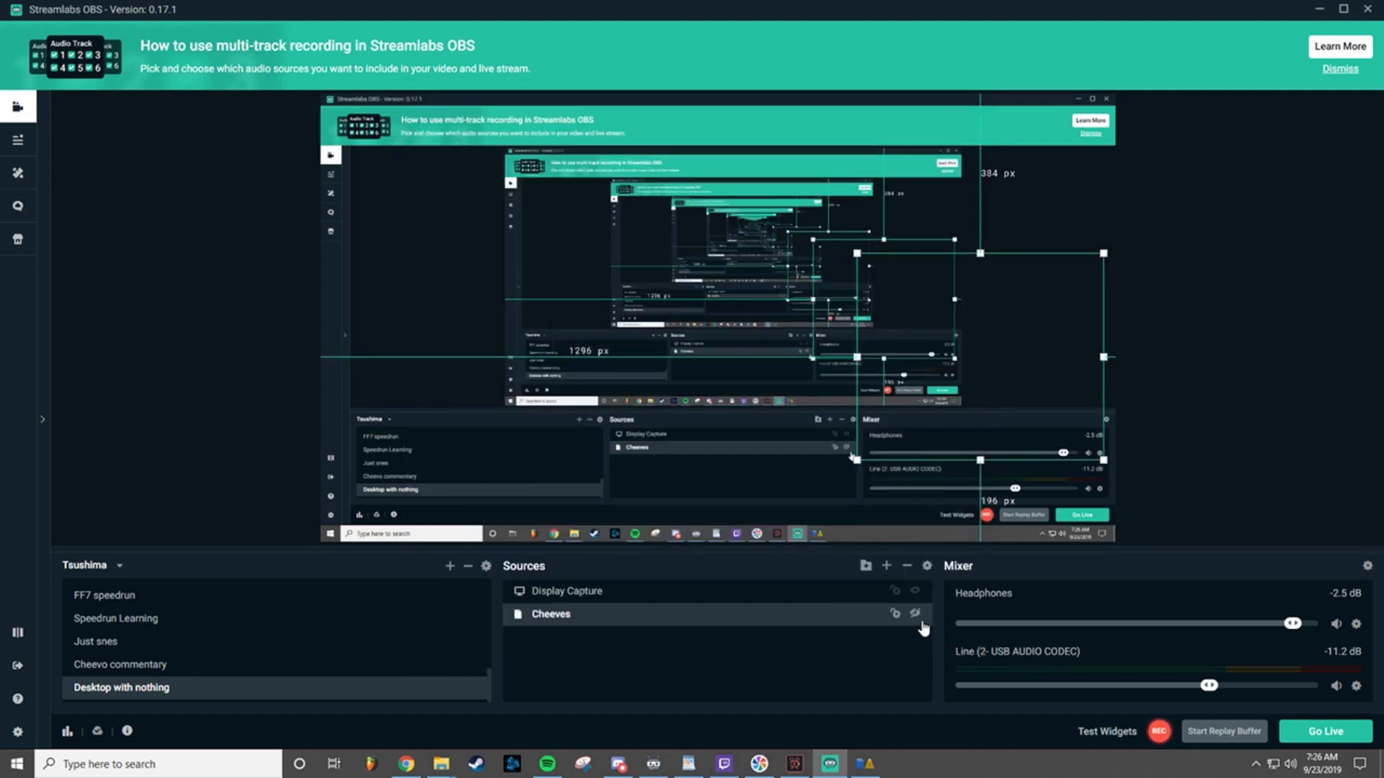